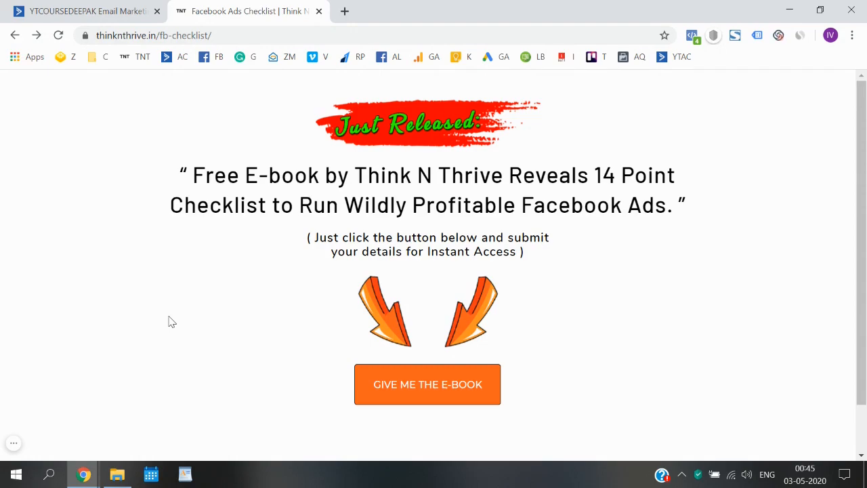
# Request the free e-book to reach the Facebook Ads Checklist sign-up form.
pyautogui.click(428, 406)
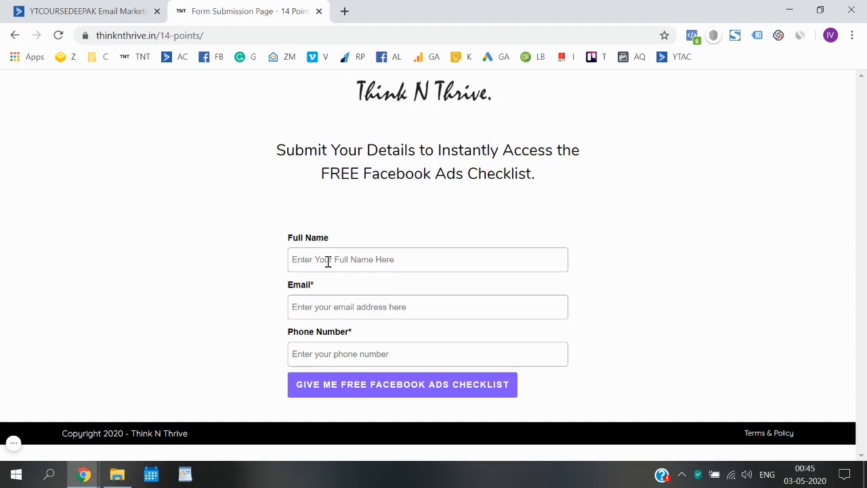
# In ActiveCampaign, open Forms and close the 'Building Forms Just Got Easier' popup.
pyautogui.click(85, 11)
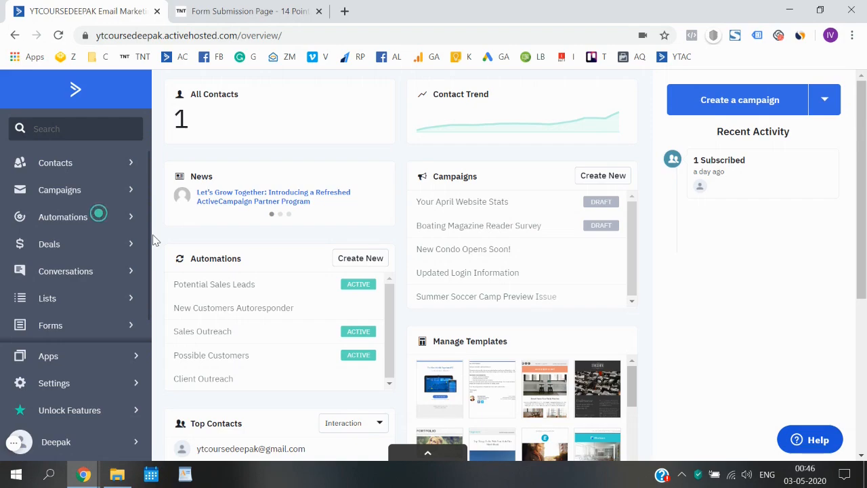
pyautogui.scroll(-1, 80, 314)
pyautogui.scroll(1, 80, 314)
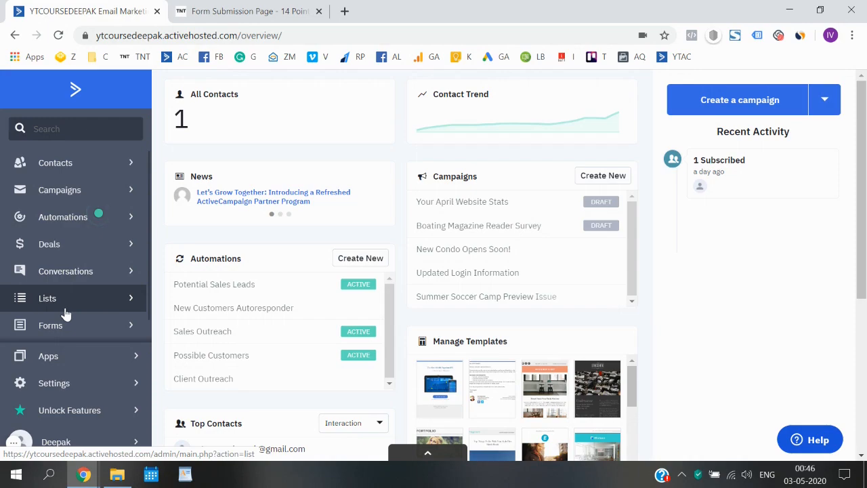
pyautogui.scroll(-1, 65, 314)
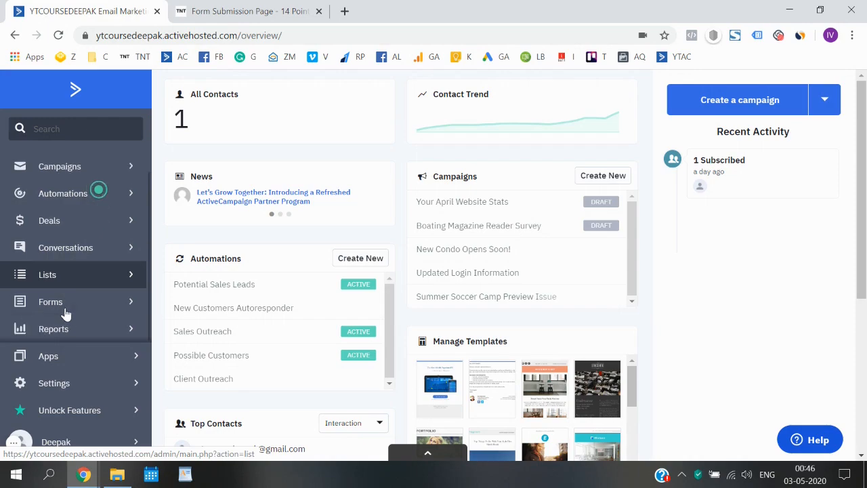
pyautogui.click(115, 310)
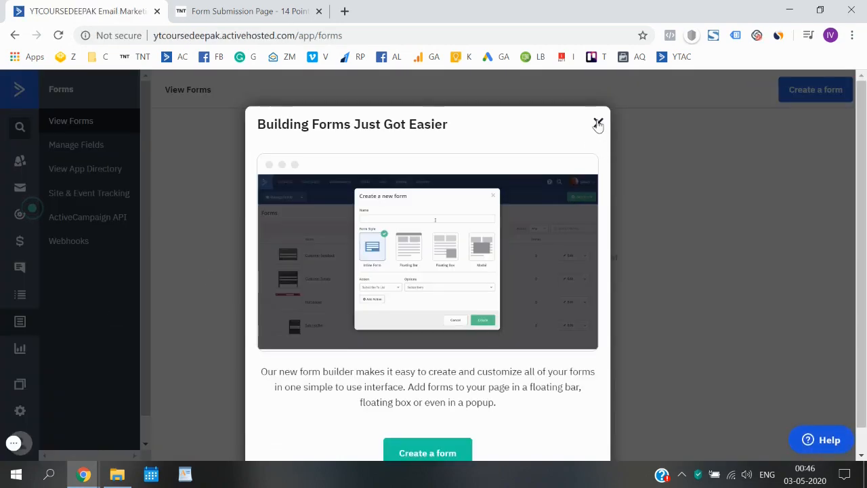
pyautogui.click(598, 122)
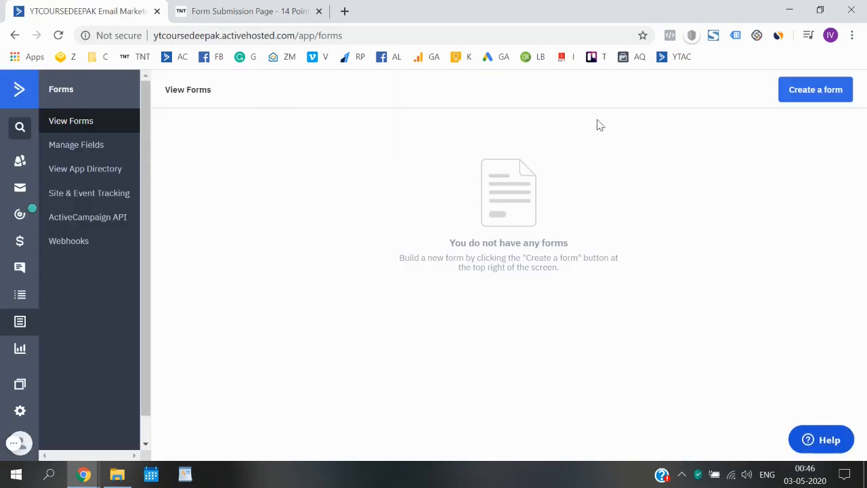
# Start a new form named 'MBBS Free E-Book' with the Subscribe to a list action.
pyautogui.click(816, 98)
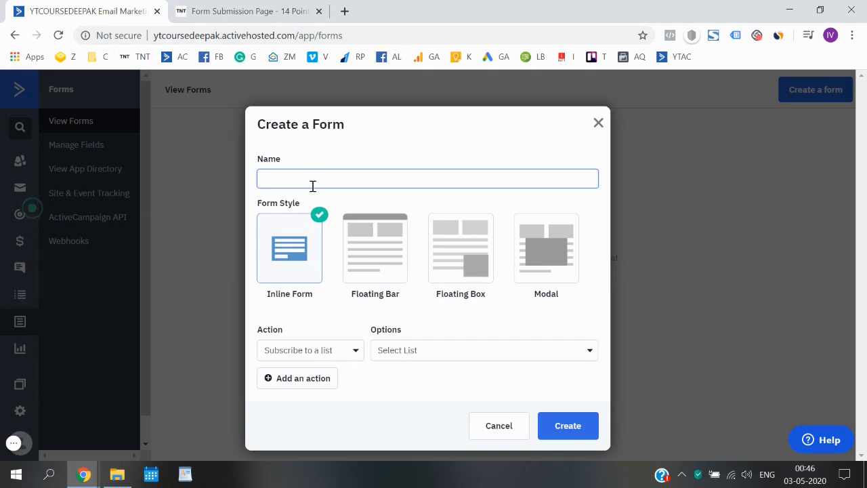
pyautogui.write('MBBS Free E-Book')
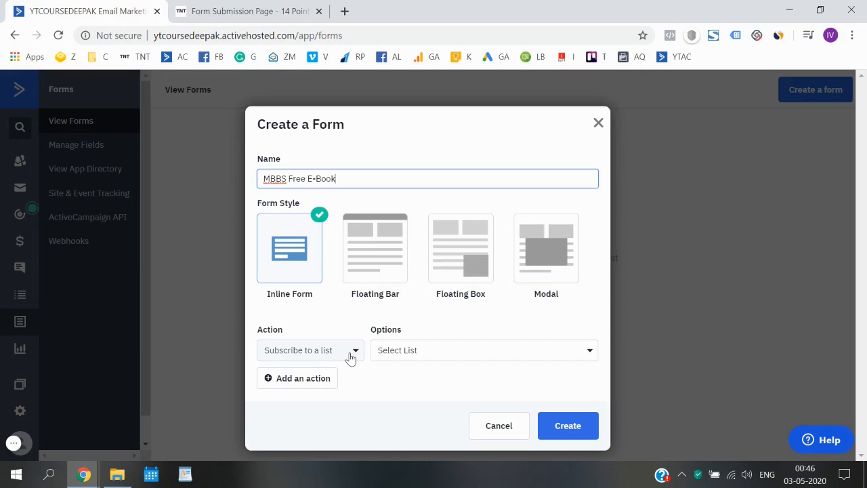
pyautogui.click(350, 358)
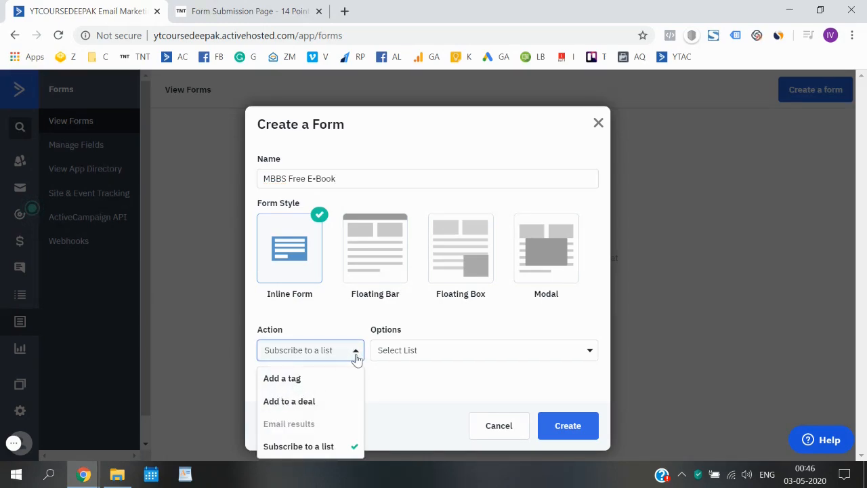
pyautogui.click(319, 447)
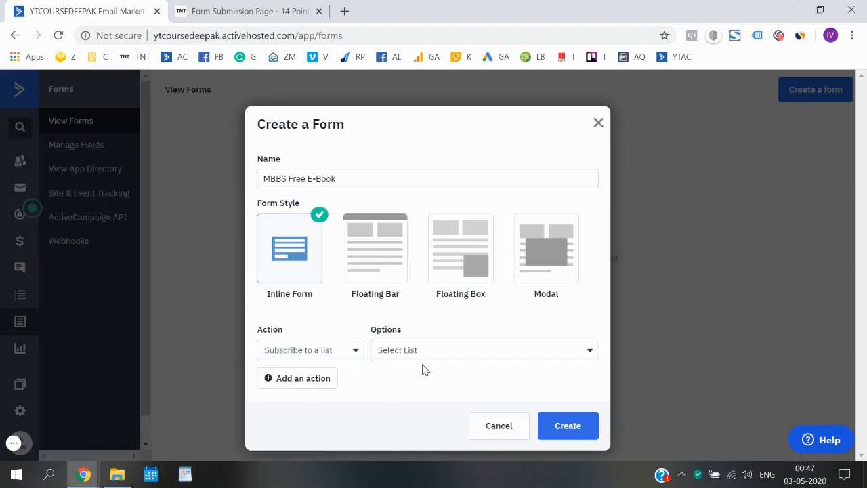
# Choose the MBBS Students list and create the inline form.
pyautogui.click(465, 355)
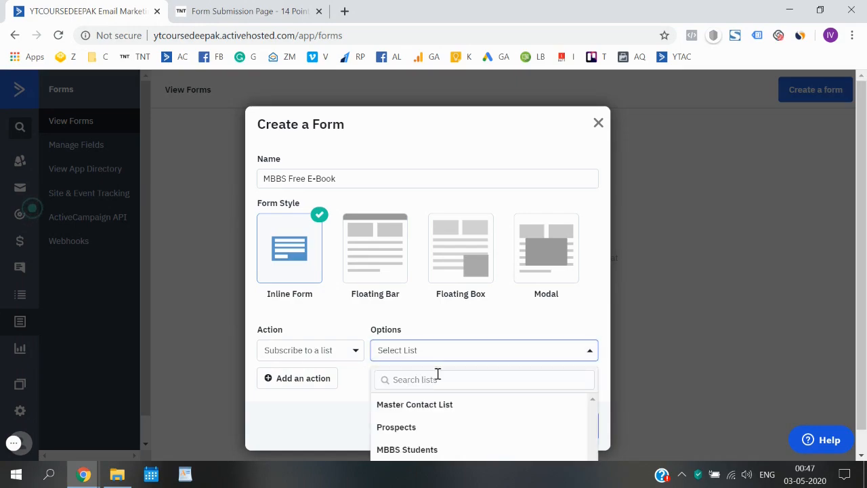
pyautogui.scroll(-1, 438, 373)
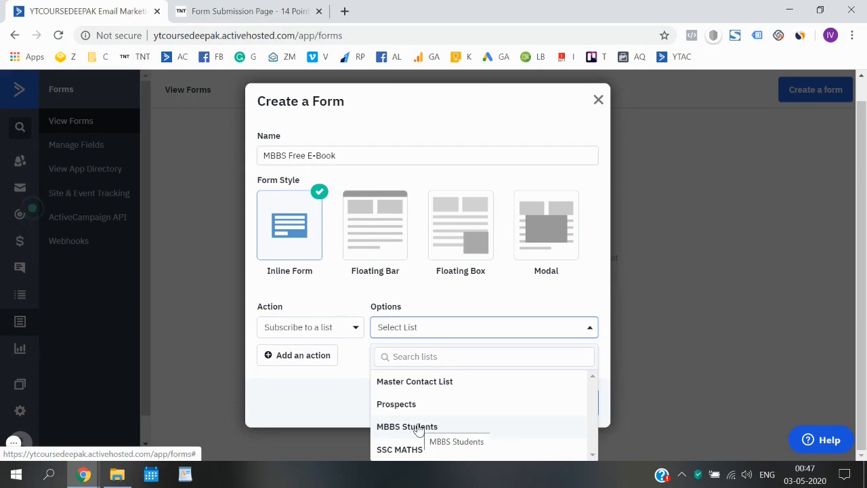
pyautogui.click(427, 429)
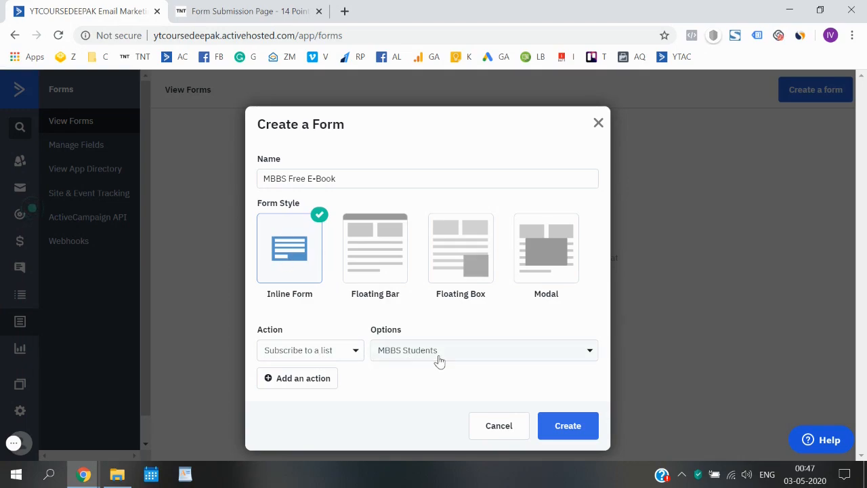
pyautogui.click(348, 359)
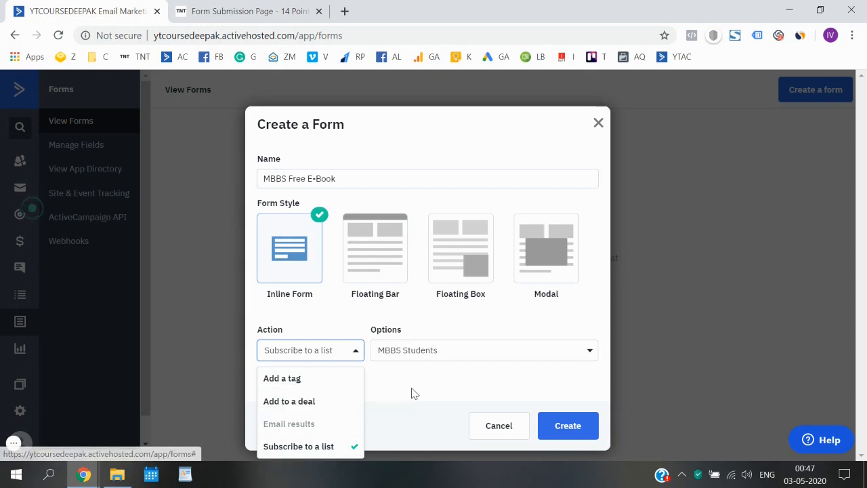
pyautogui.moveTo(411, 388); pyautogui.dragTo(324, 349)
pyautogui.click(325, 352)
pyautogui.click(325, 352)
pyautogui.click(422, 384)
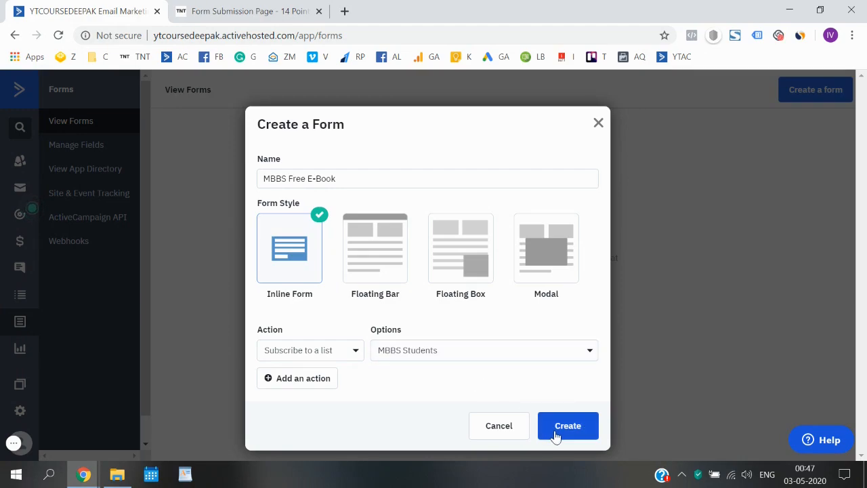
pyautogui.click(555, 434)
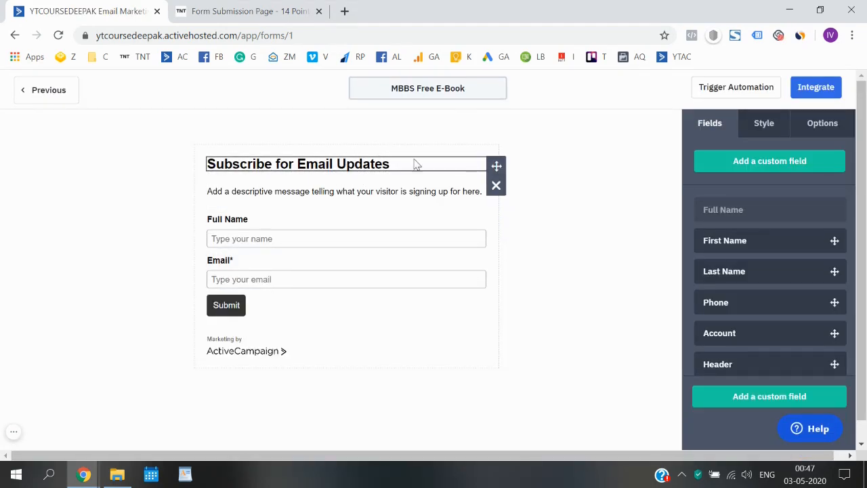
# Delete the form's header and description blocks.
pyautogui.click(495, 185)
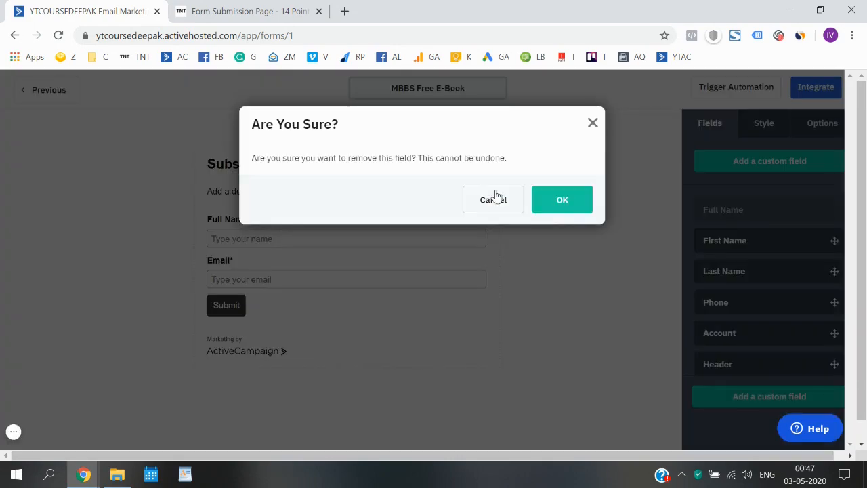
pyautogui.click(561, 204)
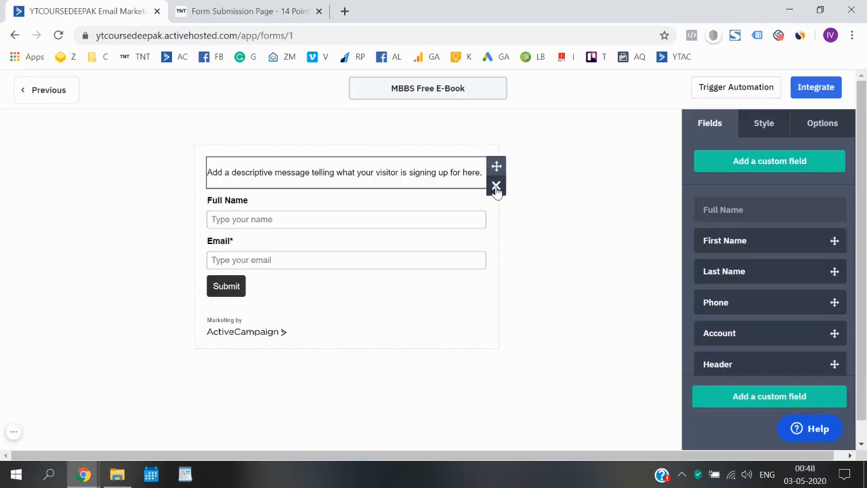
pyautogui.click(496, 186)
pyautogui.click(533, 210)
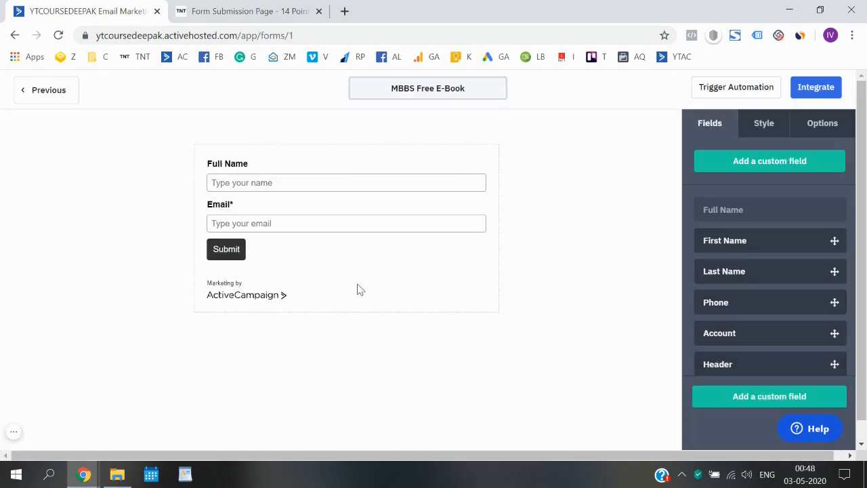
pyautogui.scroll(-5, 804, 206)
pyautogui.scroll(5, 804, 206)
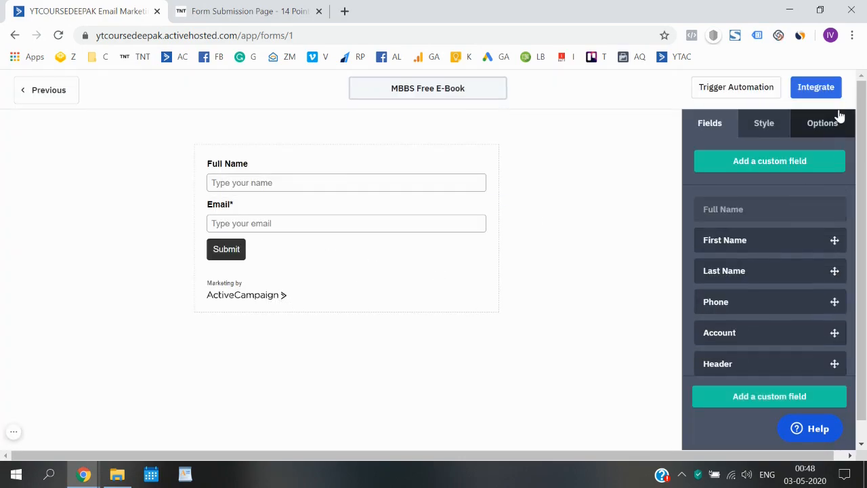
# Turn AC Branding off in the form's Style settings.
pyautogui.click(833, 127)
pyautogui.scroll(-3, 785, 282)
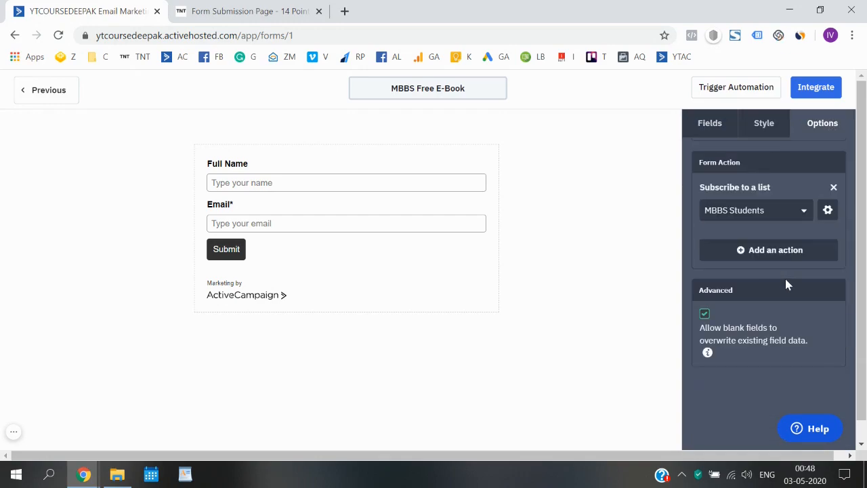
pyautogui.scroll(3, 767, 298)
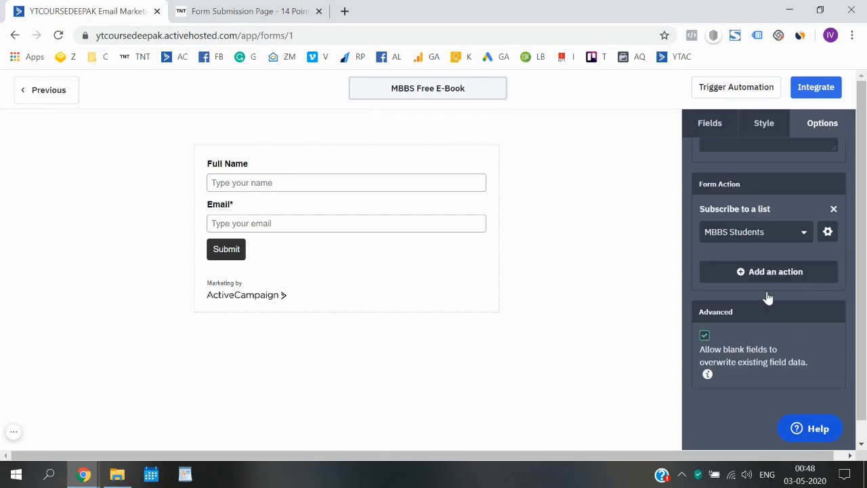
pyautogui.click(767, 131)
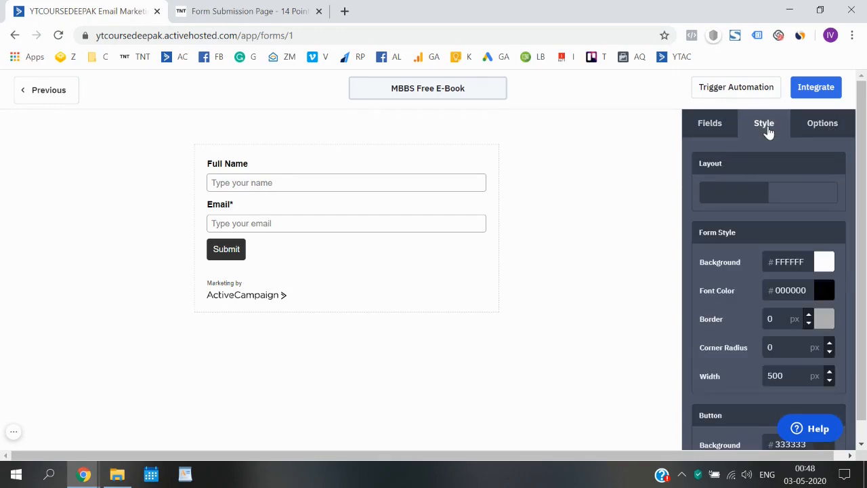
pyautogui.scroll(-5, 776, 328)
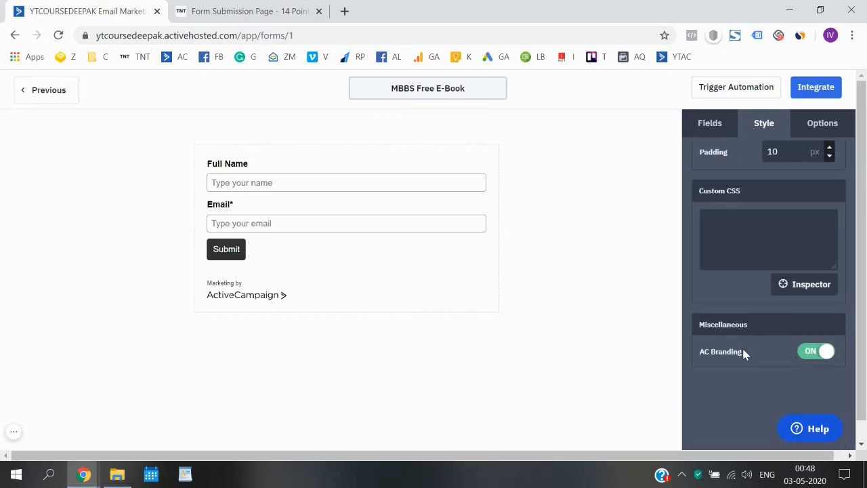
pyautogui.scroll(5, 742, 351)
pyautogui.scroll(-5, 758, 366)
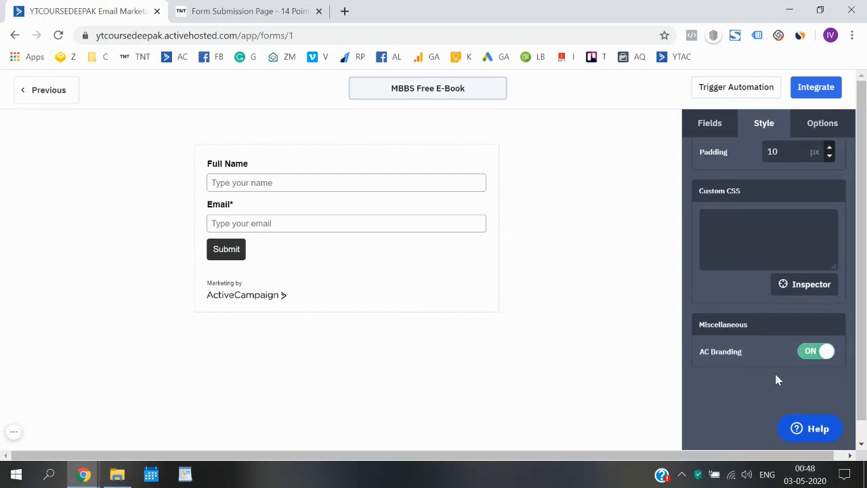
pyautogui.click(812, 355)
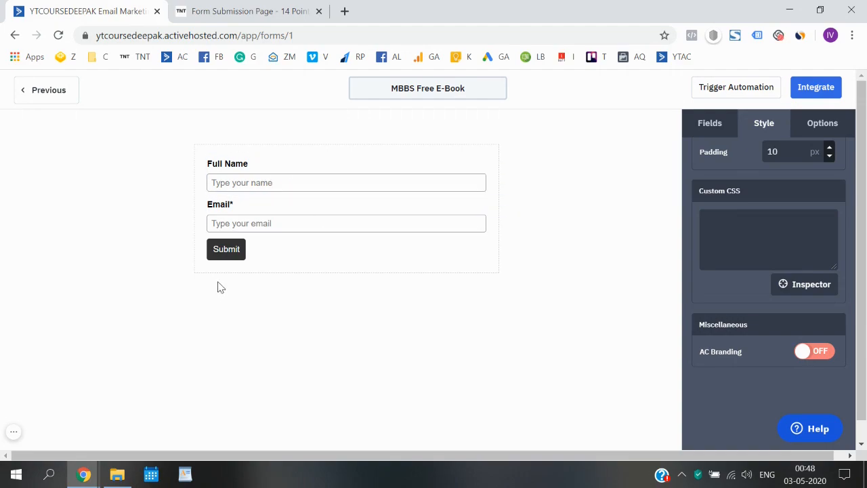
# Make the Full Name field required.
pyautogui.click(279, 163)
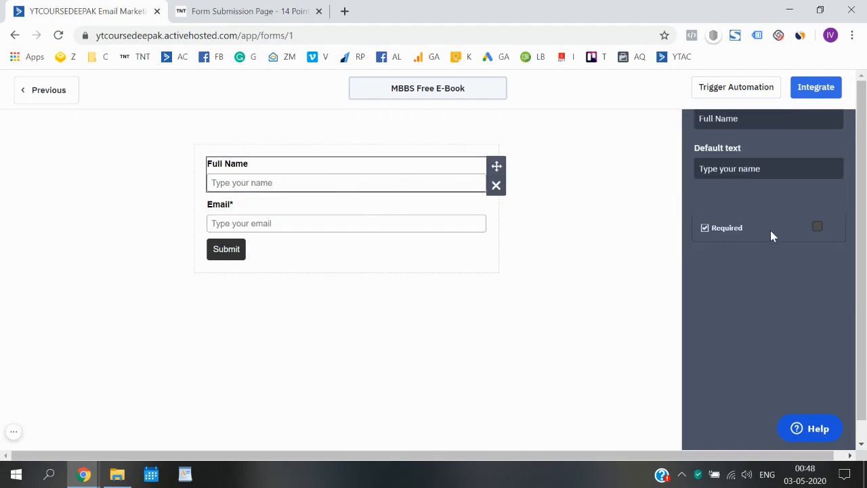
pyautogui.click(818, 229)
pyautogui.click(262, 217)
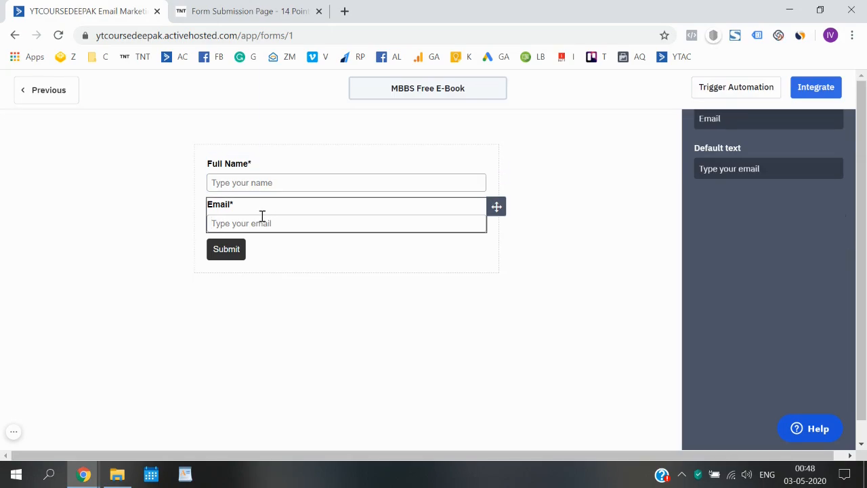
pyautogui.click(470, 269)
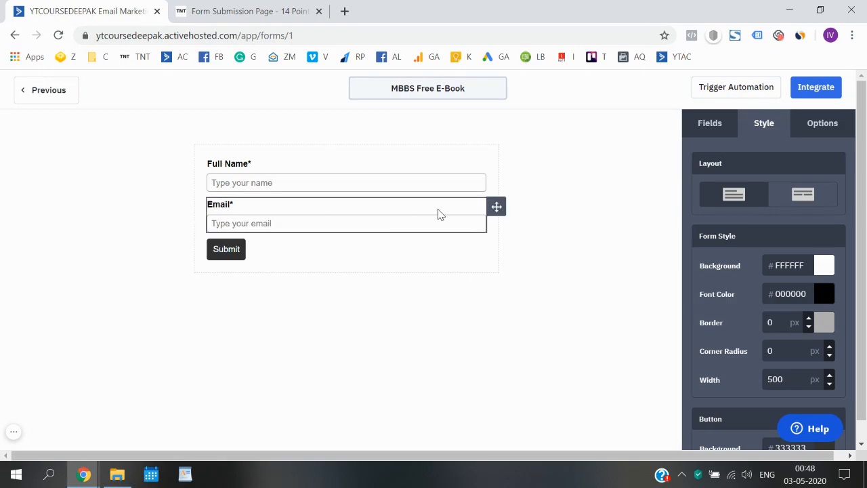
# Add a Phone field below Email and mark it required.
pyautogui.click(708, 125)
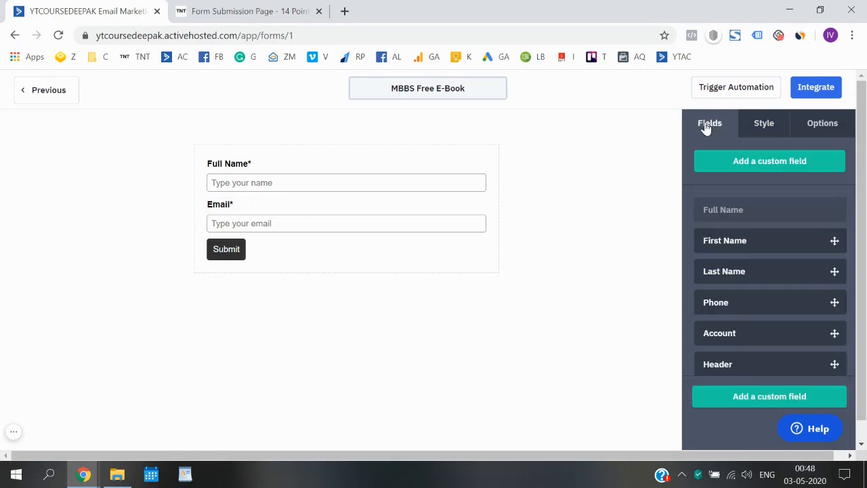
pyautogui.scroll(-3, 745, 265)
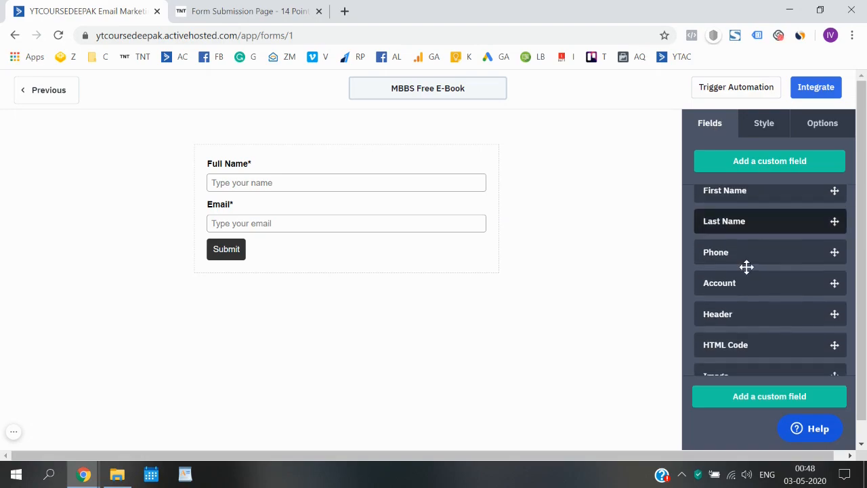
pyautogui.scroll(3, 754, 313)
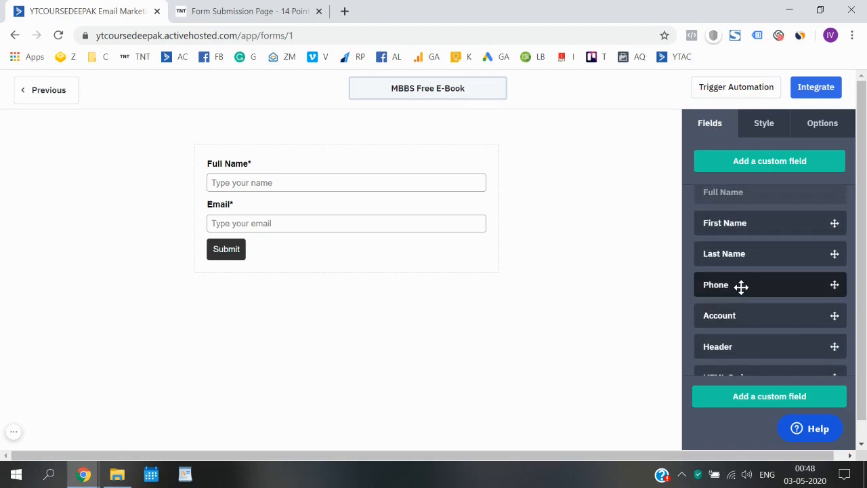
pyautogui.moveTo(750, 285); pyautogui.dragTo(278, 234)
pyautogui.moveTo(282, 237); pyautogui.dragTo(285, 232)
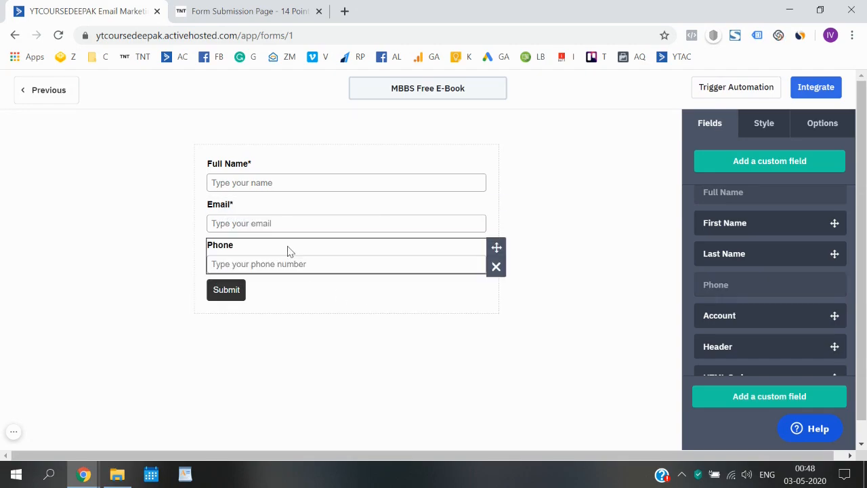
pyautogui.click(290, 250)
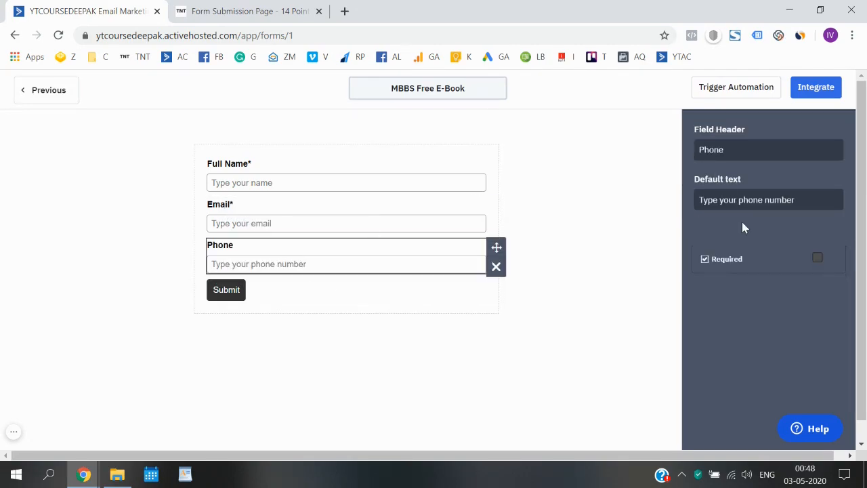
pyautogui.click(817, 259)
pyautogui.click(133, 294)
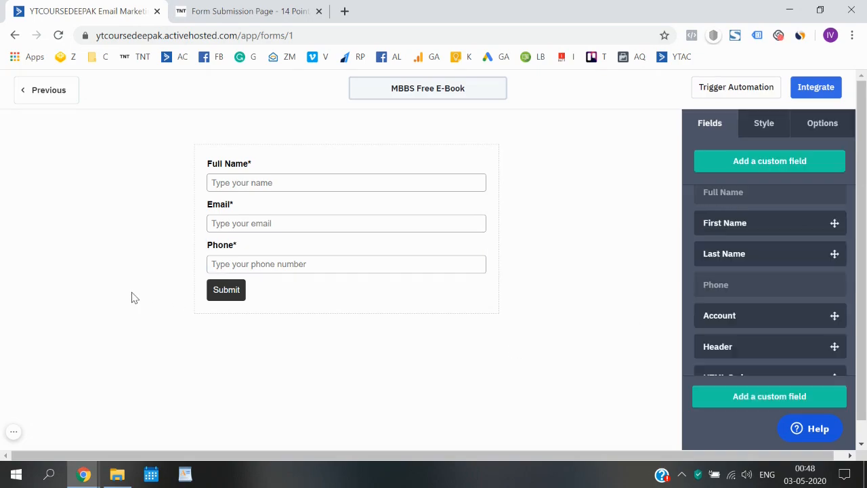
pyautogui.scroll(-1, 753, 294)
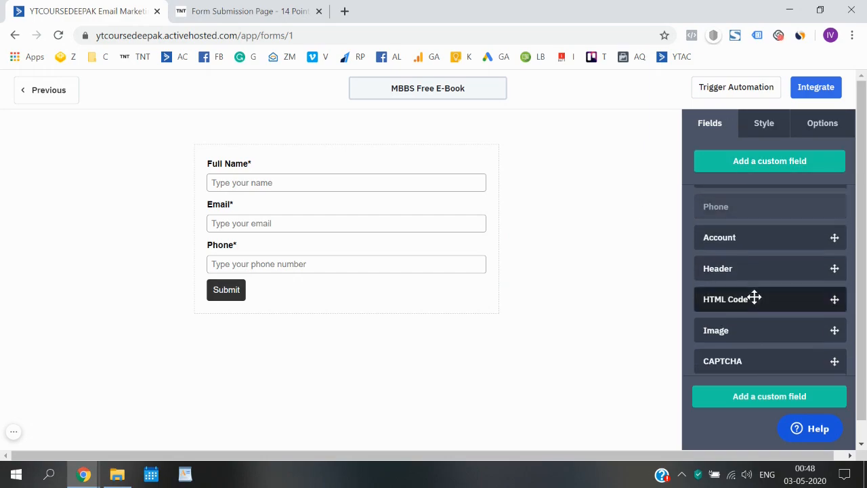
pyautogui.scroll(-3, 750, 312)
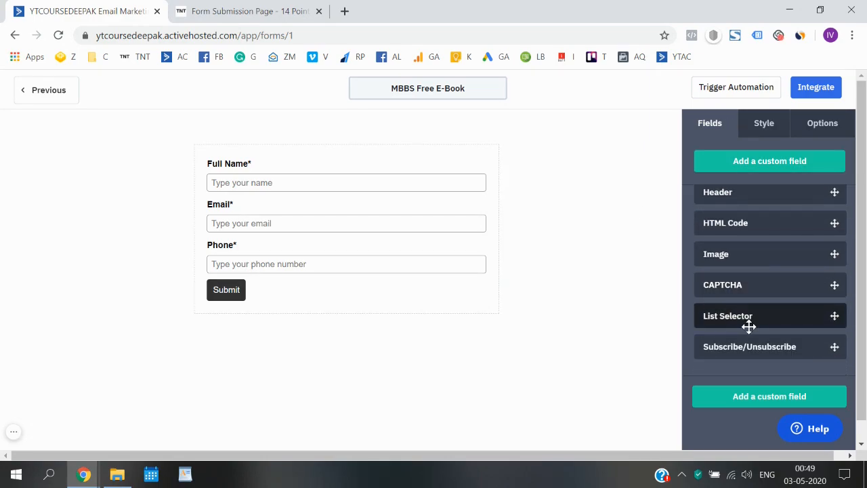
pyautogui.scroll(3, 755, 280)
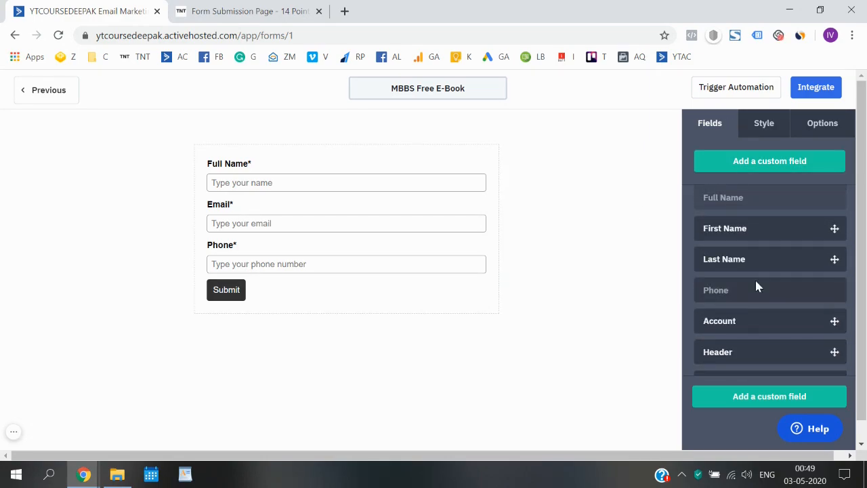
pyautogui.scroll(1, 730, 306)
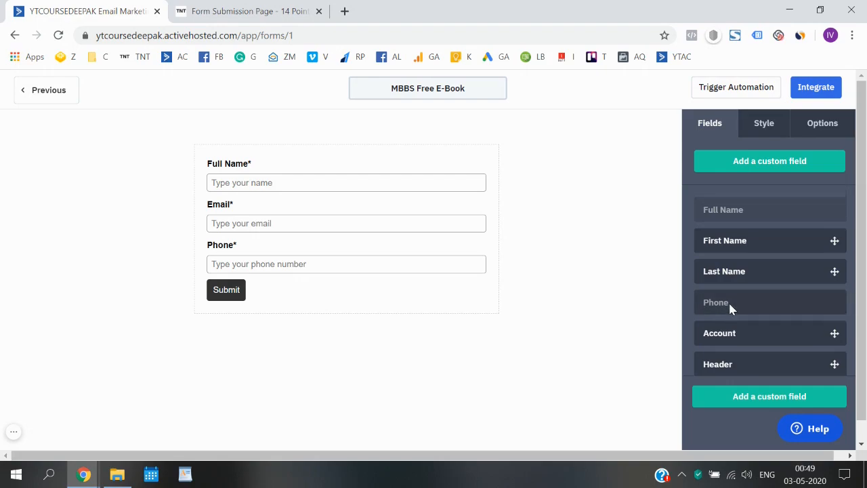
pyautogui.scroll(-3, 728, 301)
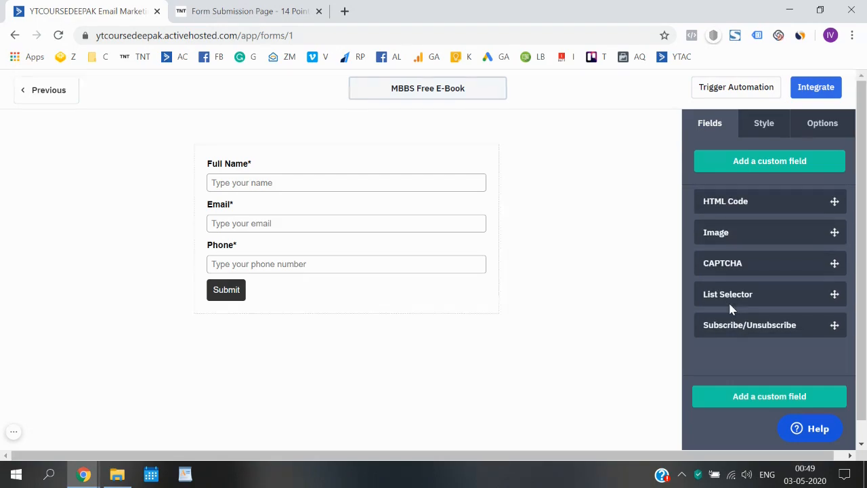
pyautogui.moveTo(245, 252)
pyautogui.scroll(3, 750, 253)
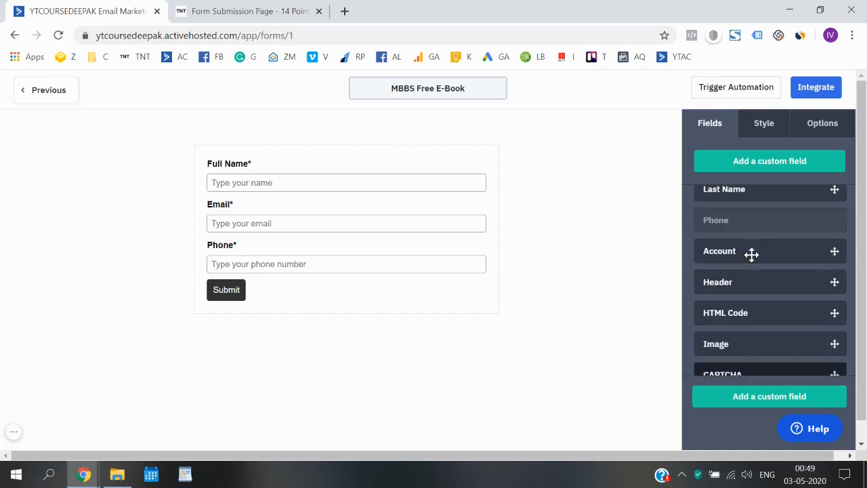
pyautogui.scroll(-1, 751, 252)
pyautogui.scroll(2, 750, 252)
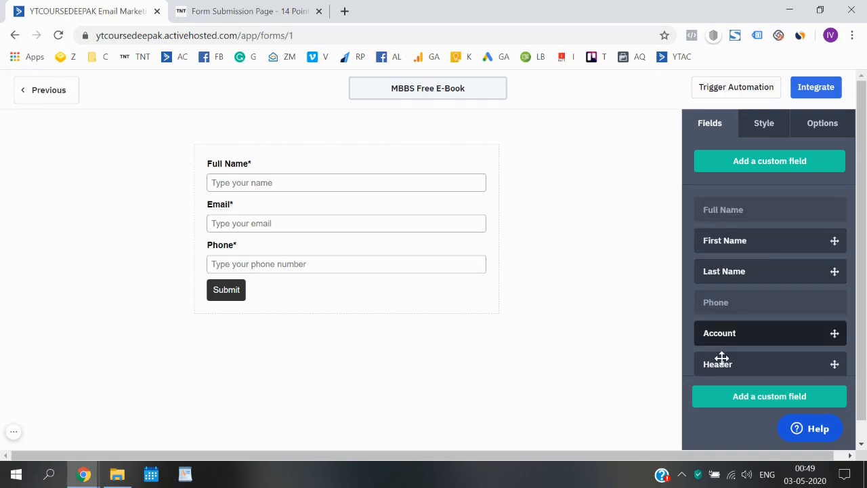
# Add a custom field 'City' in General Details with the Text Area type.
pyautogui.click(735, 398)
pyautogui.click(298, 224)
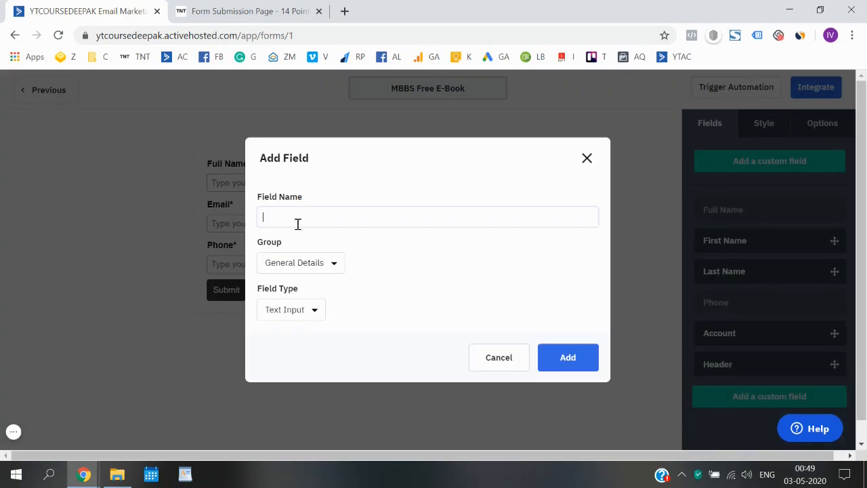
pyautogui.write('City')
pyautogui.click(319, 269)
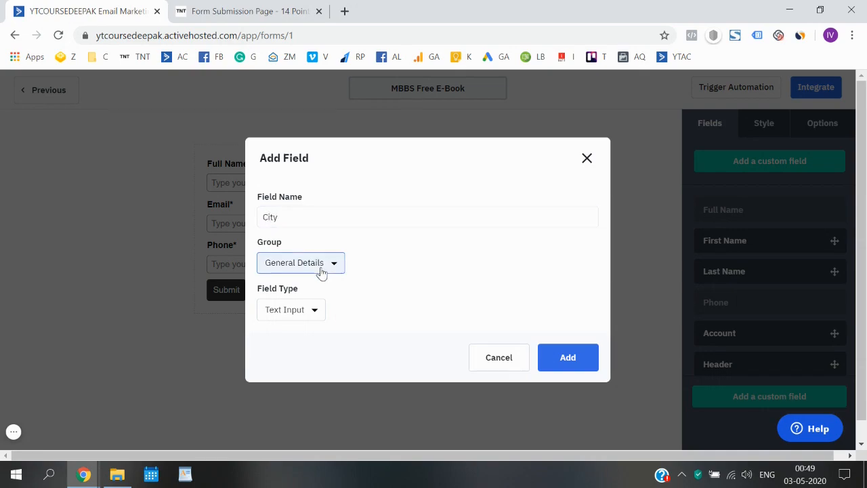
pyautogui.click(324, 296)
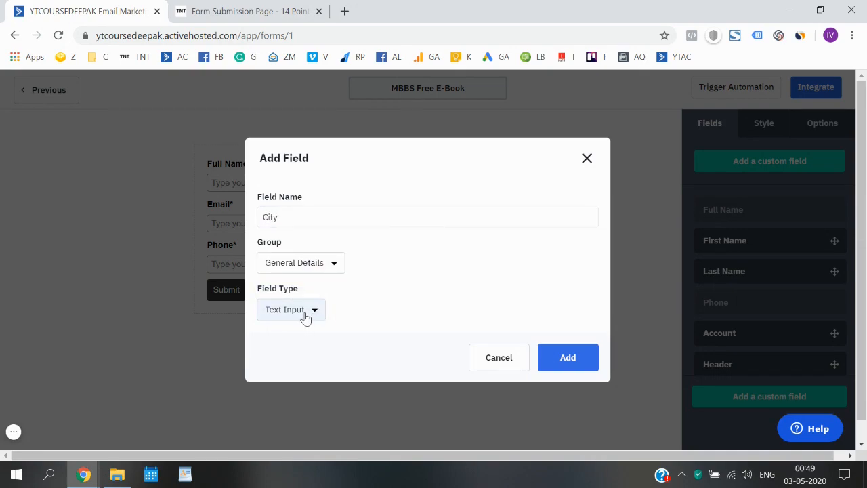
pyautogui.click(304, 313)
pyautogui.scroll(-1, 312, 372)
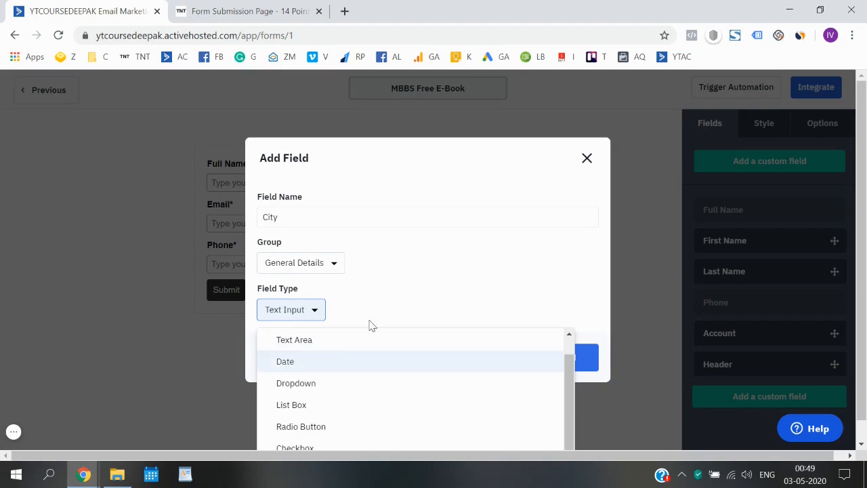
pyautogui.scroll(-1, 403, 273)
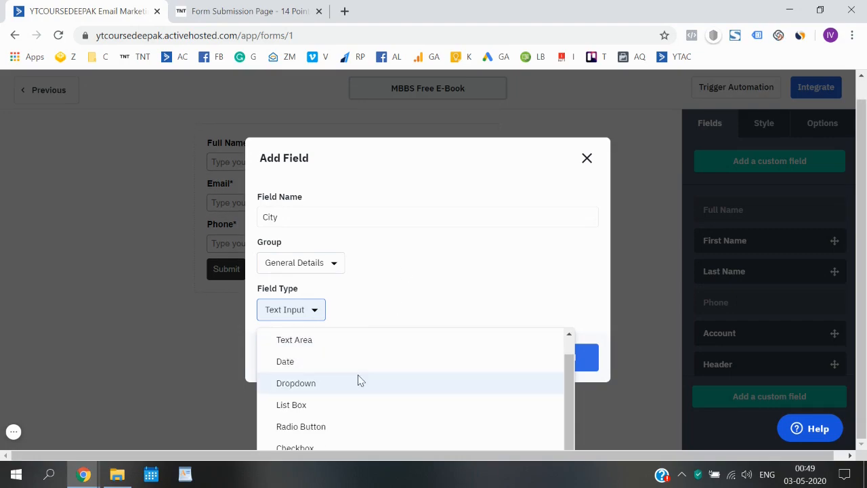
pyautogui.scroll(1, 300, 342)
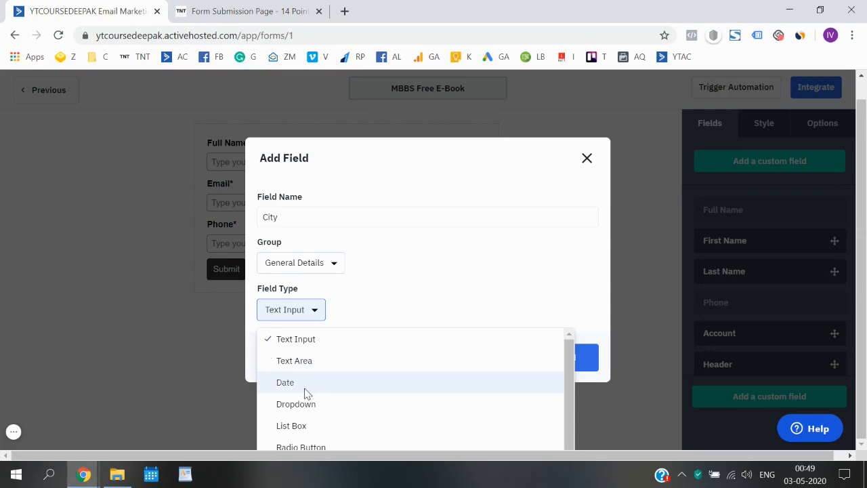
pyautogui.scroll(-1, 305, 392)
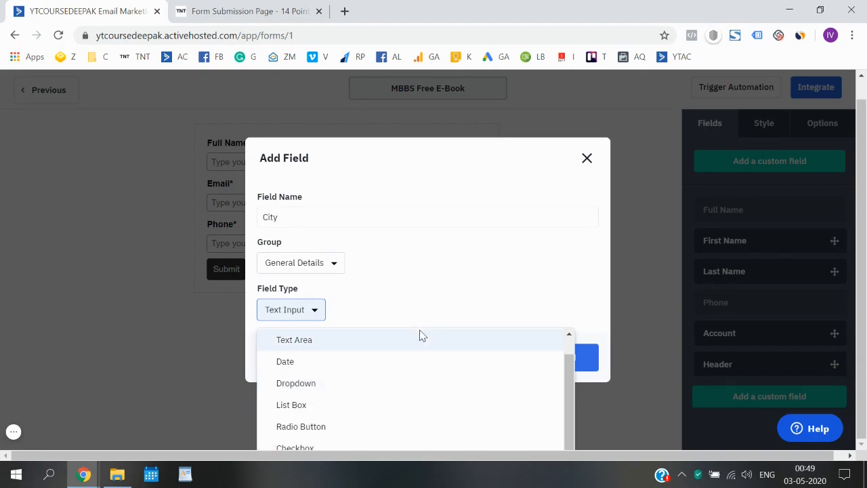
pyautogui.click(358, 346)
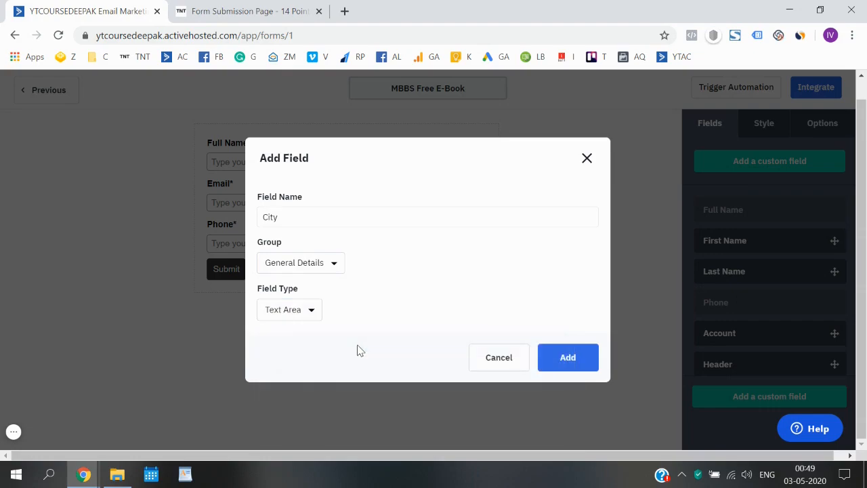
pyautogui.click(555, 363)
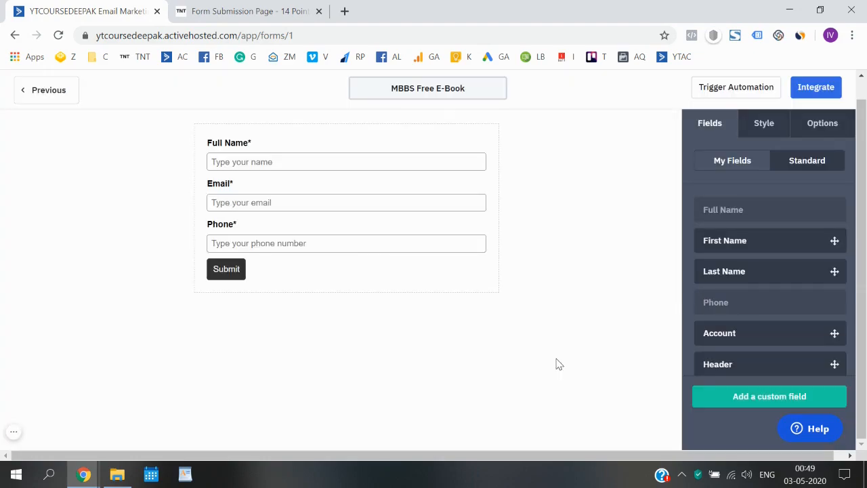
# Show the My Fields list in the Fields panel, where City now appears.
pyautogui.scroll(-3, 736, 292)
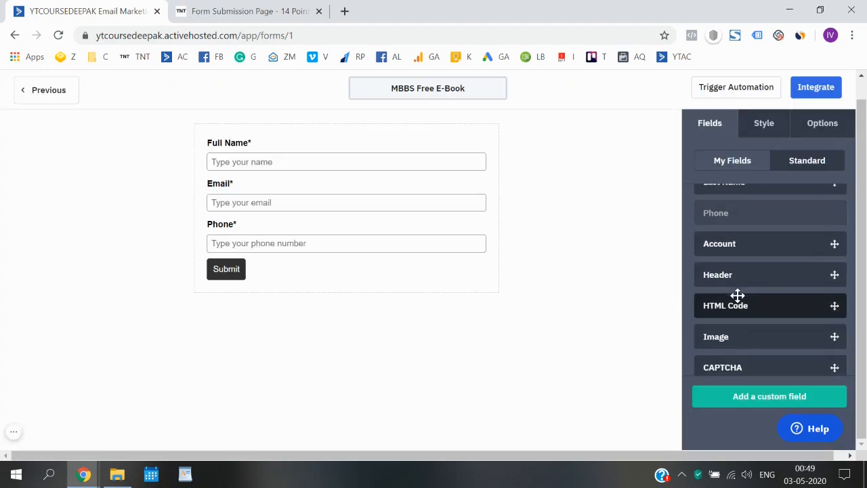
pyautogui.scroll(5, 741, 338)
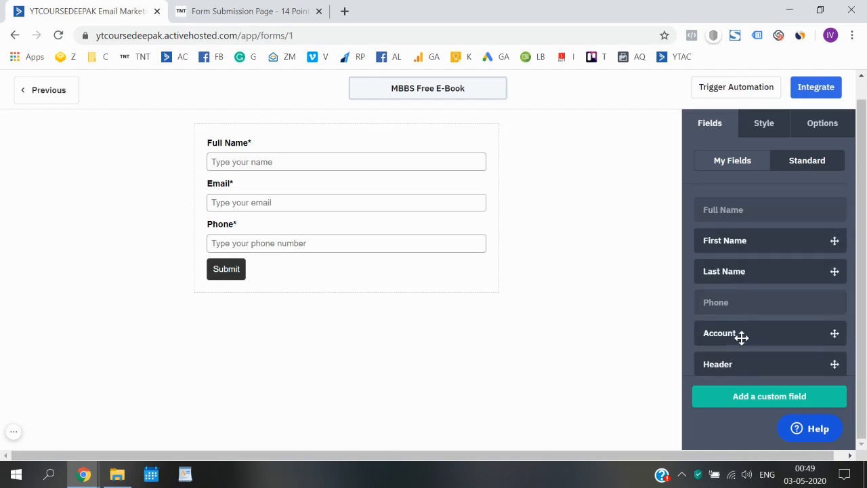
pyautogui.scroll(-4, 742, 313)
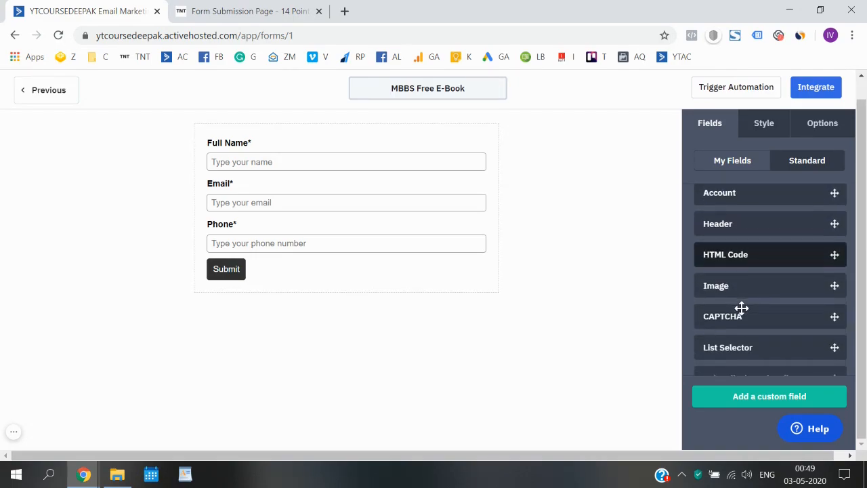
pyautogui.scroll(-2, 741, 309)
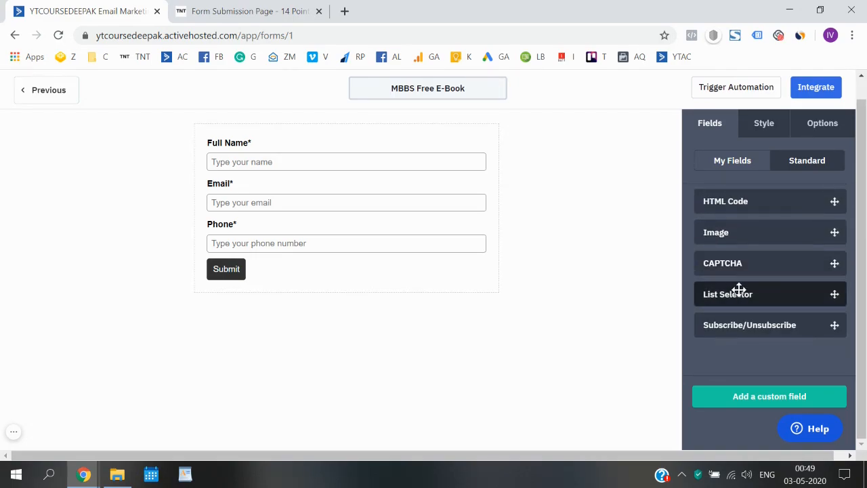
pyautogui.click(236, 197)
pyautogui.scroll(1, 740, 228)
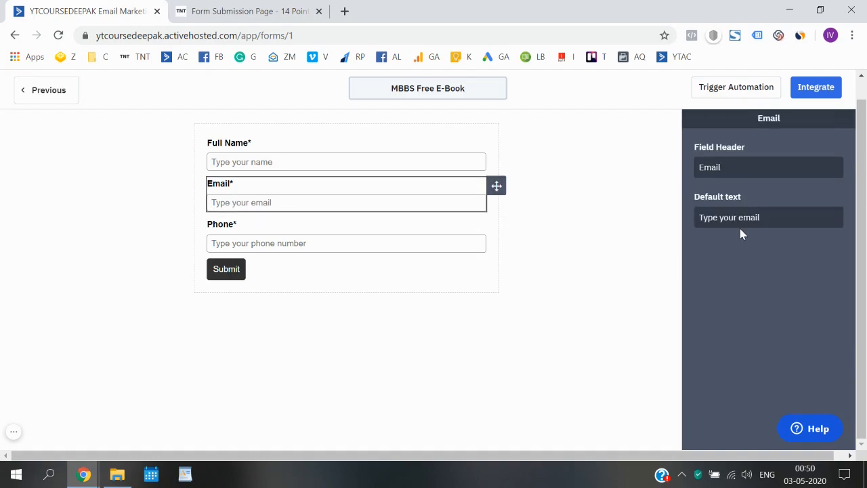
pyautogui.click(513, 298)
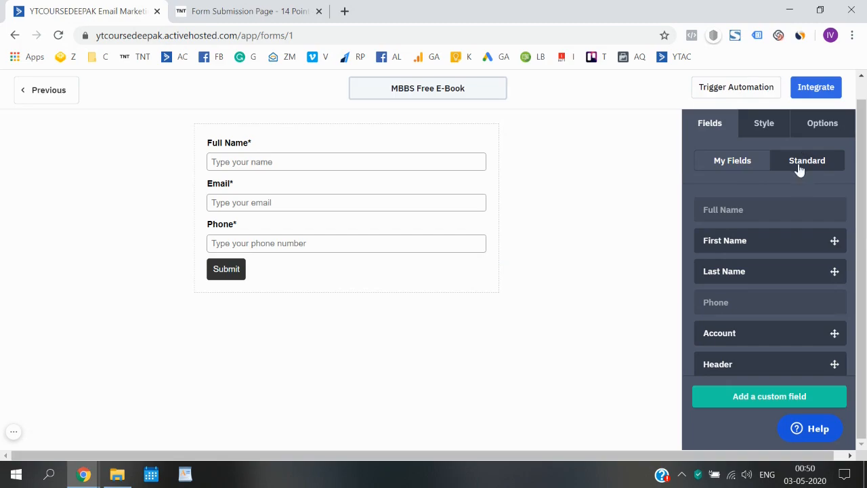
pyautogui.click(718, 167)
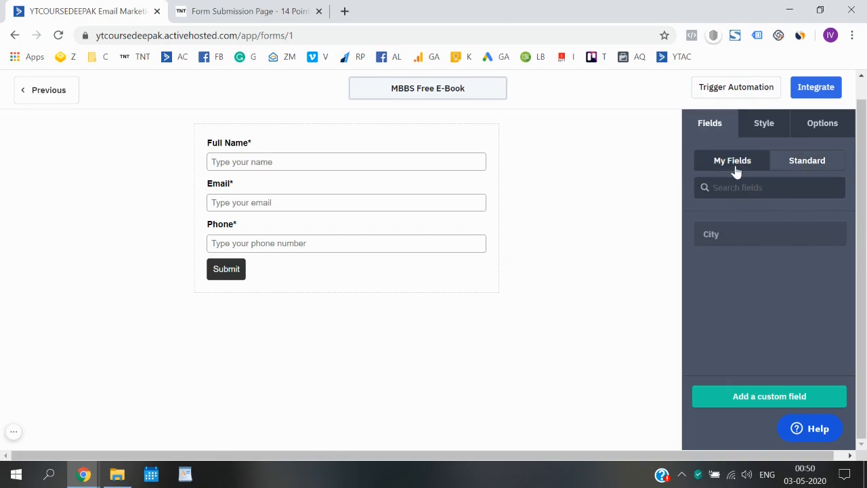
pyautogui.click(811, 164)
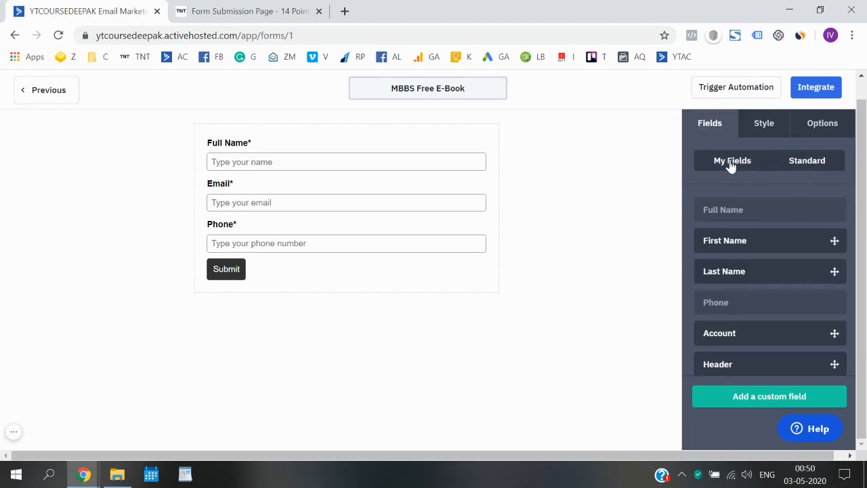
pyautogui.click(735, 166)
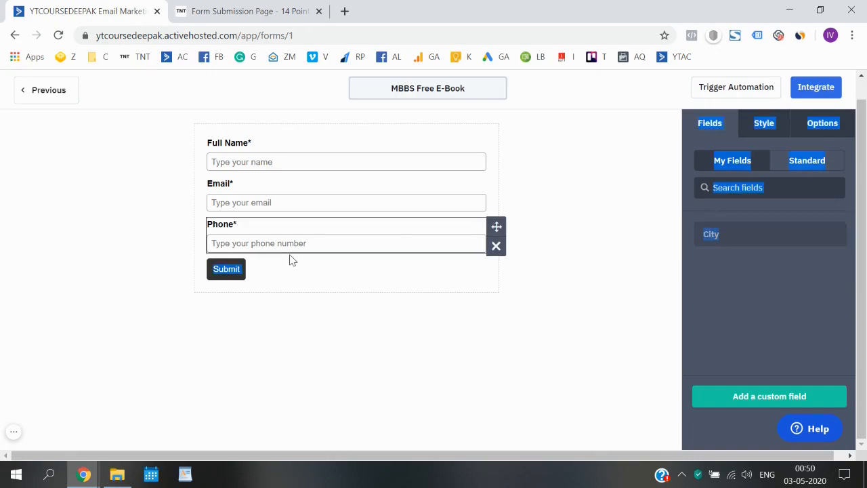
# Try dragging City onto the form, clearing the stray text highlighting each time.
pyautogui.moveTo(716, 242)
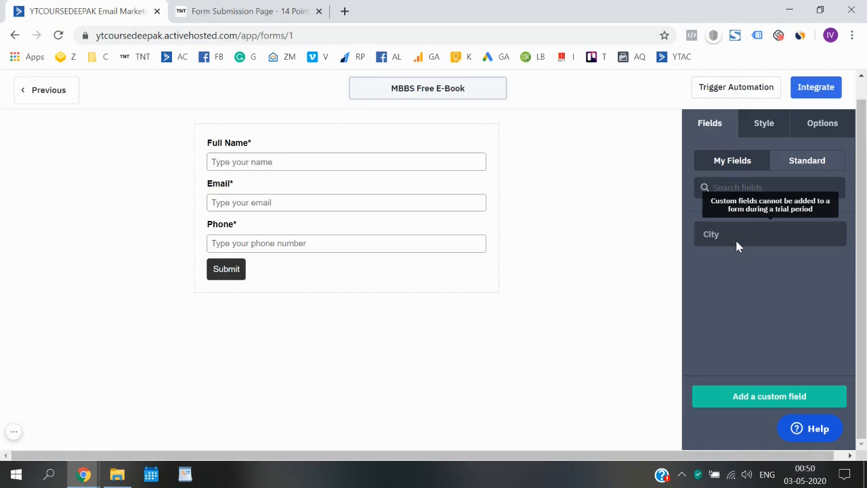
pyautogui.moveTo(709, 235); pyautogui.dragTo(225, 247)
pyautogui.click(127, 272)
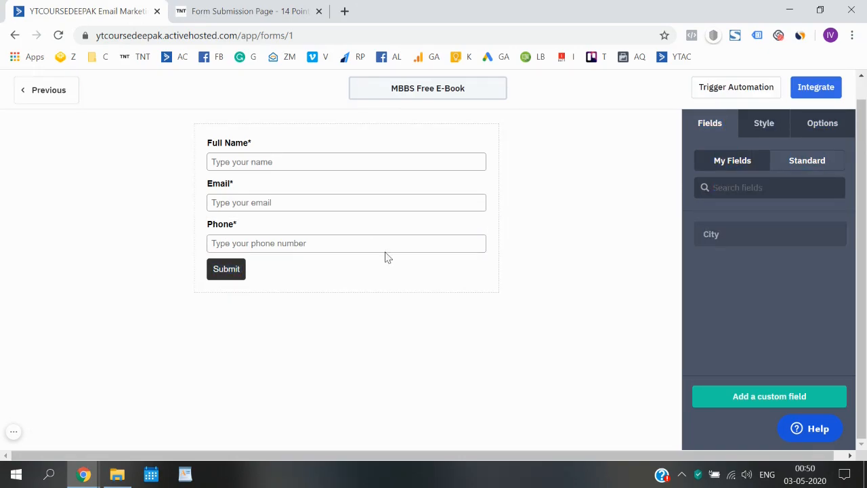
pyautogui.moveTo(720, 232); pyautogui.dragTo(451, 291)
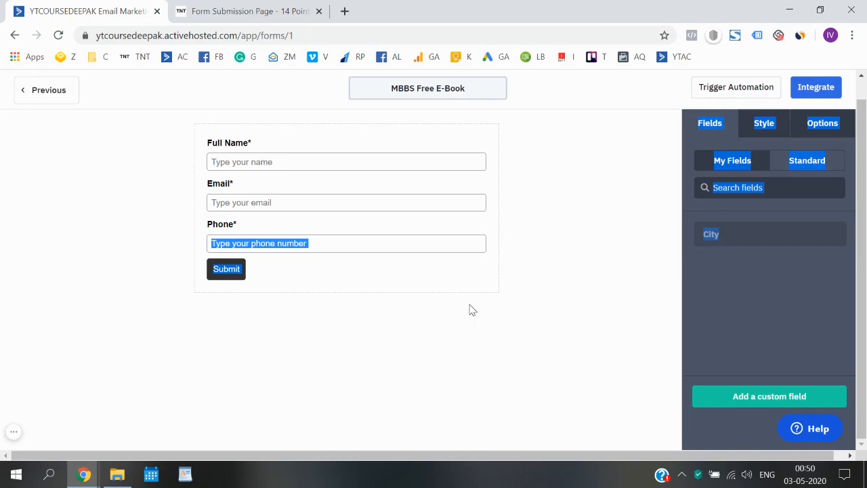
pyautogui.click(468, 307)
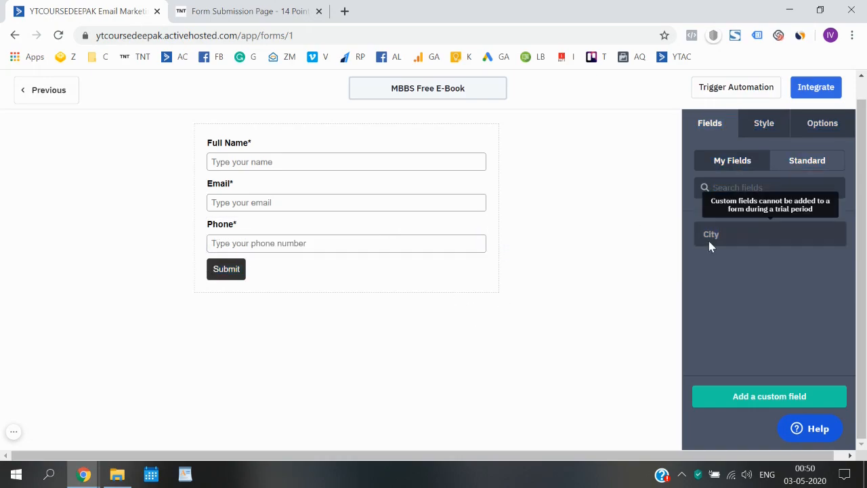
pyautogui.moveTo(719, 237); pyautogui.dragTo(270, 260)
pyautogui.click(371, 383)
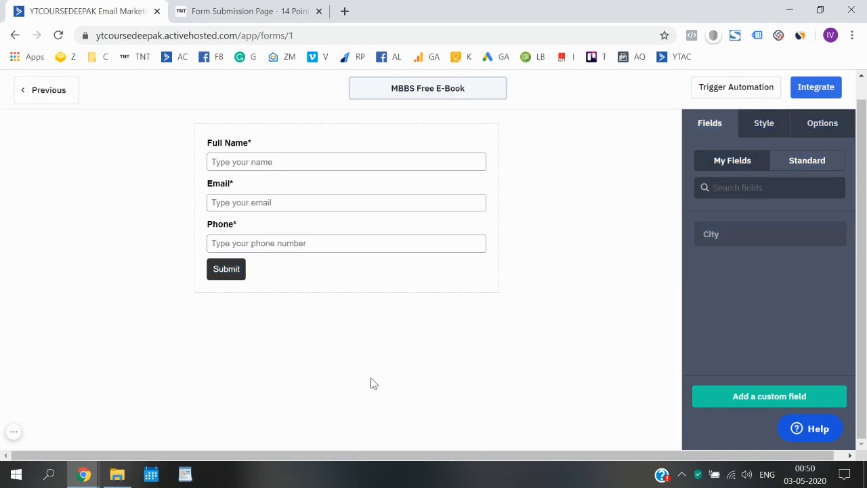
# Start a new custom field named 'State' with the Dropdown type.
pyautogui.click(731, 402)
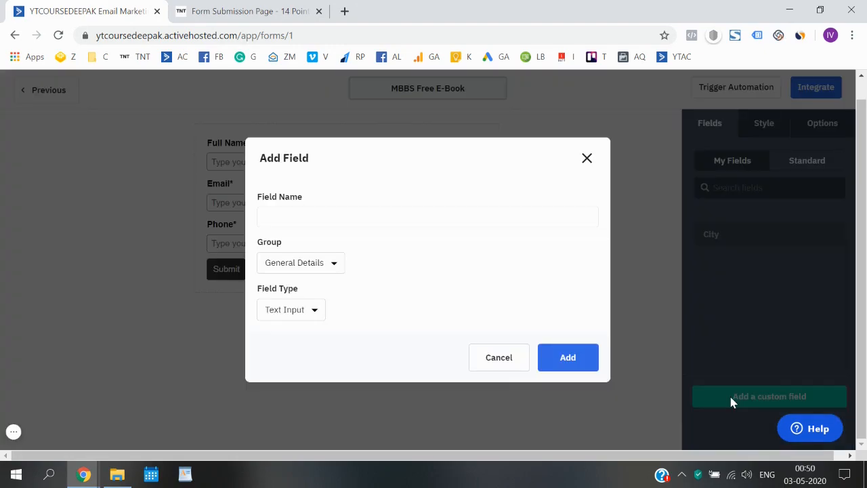
pyautogui.click(293, 217)
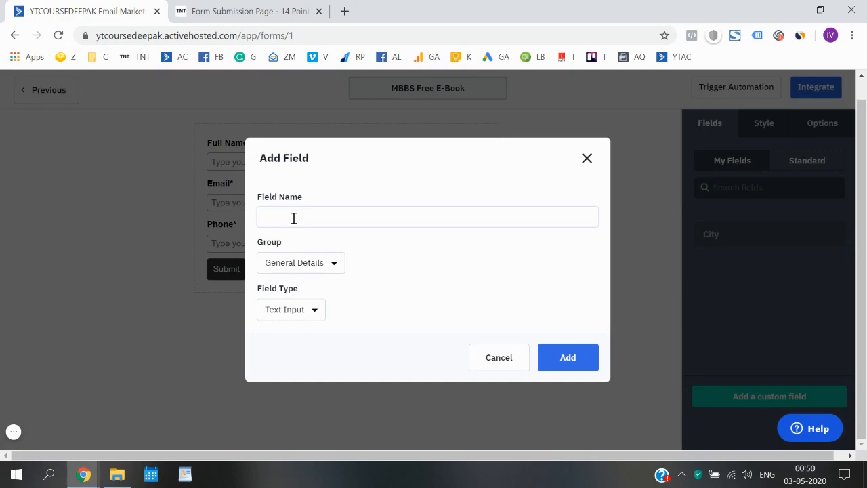
pyautogui.write('State')
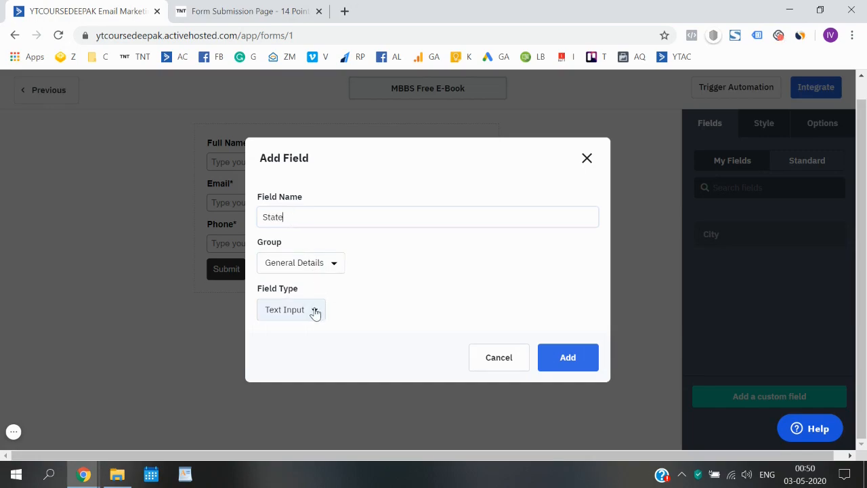
pyautogui.click(315, 311)
pyautogui.scroll(-1, 326, 383)
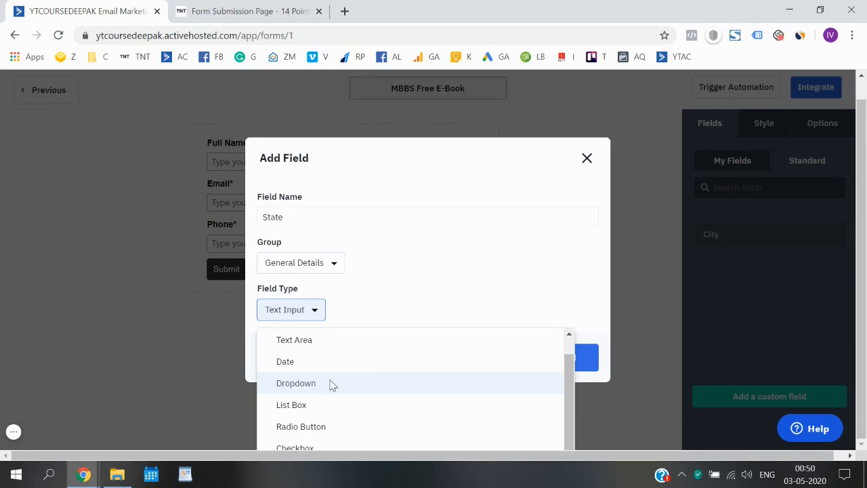
pyautogui.click(331, 384)
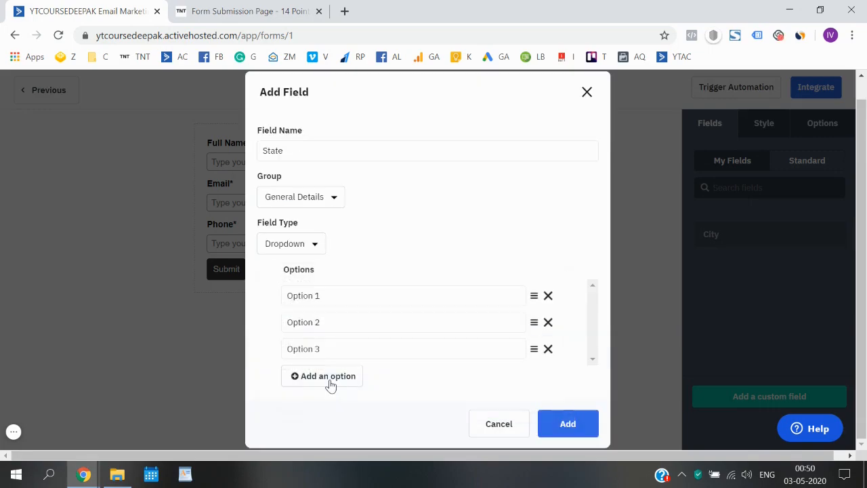
# Give State the options Uttar Pradesh, Delhi and Bihar, and add it.
pyautogui.tripleClick(347, 294)
pyautogui.write('Uttar ')
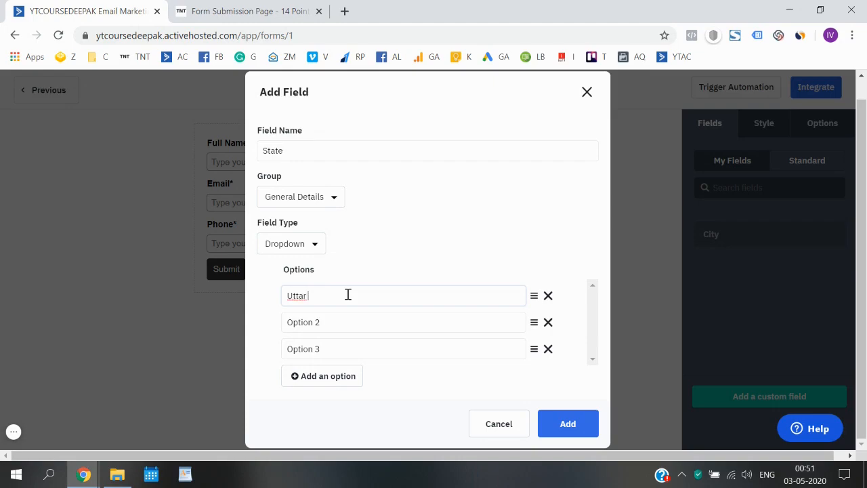
pyautogui.write('Pradesh')
pyautogui.tripleClick(334, 322)
pyautogui.write('Delhi')
pyautogui.press('Tab')
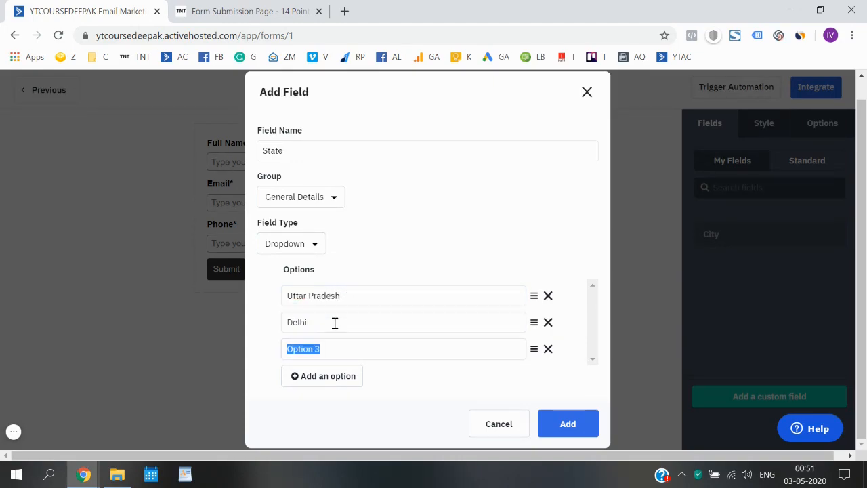
pyautogui.write('Bihar')
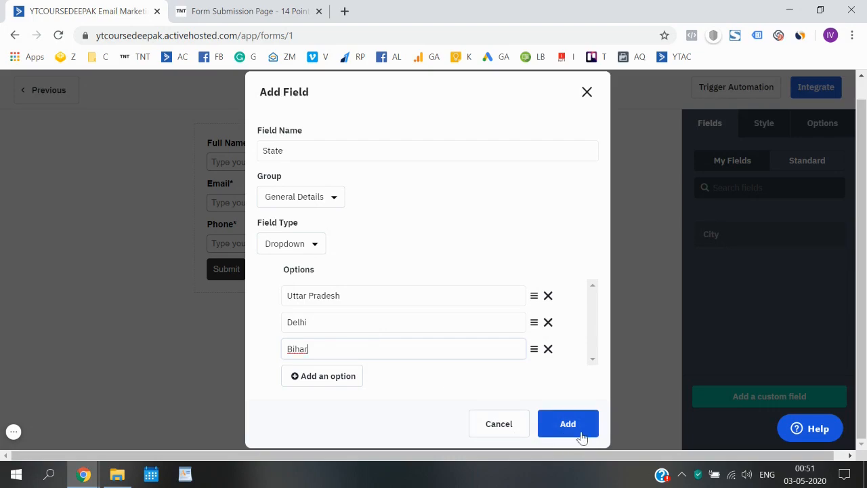
pyautogui.click(581, 436)
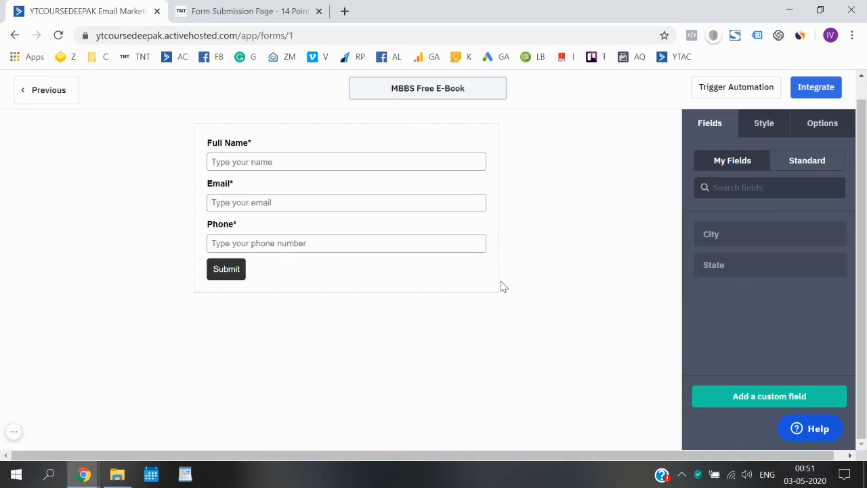
pyautogui.click(772, 128)
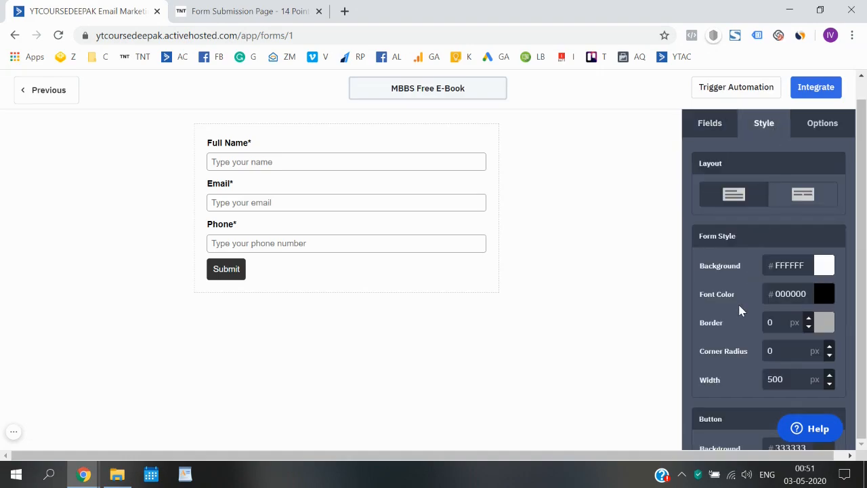
pyautogui.scroll(-1, 738, 302)
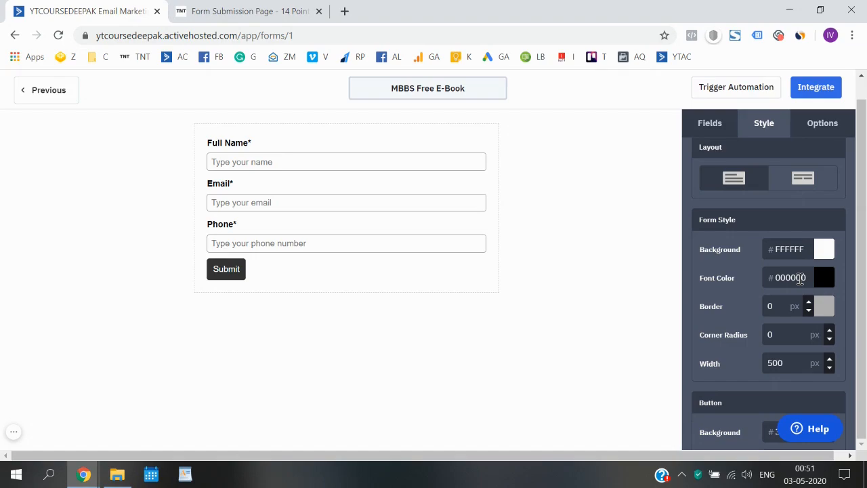
pyautogui.scroll(-1, 800, 280)
pyautogui.scroll(-1, 793, 298)
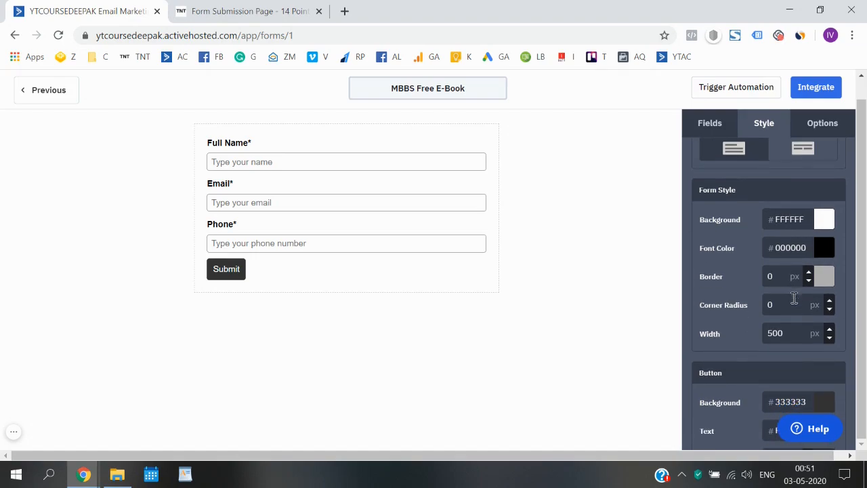
pyautogui.scroll(-3, 792, 334)
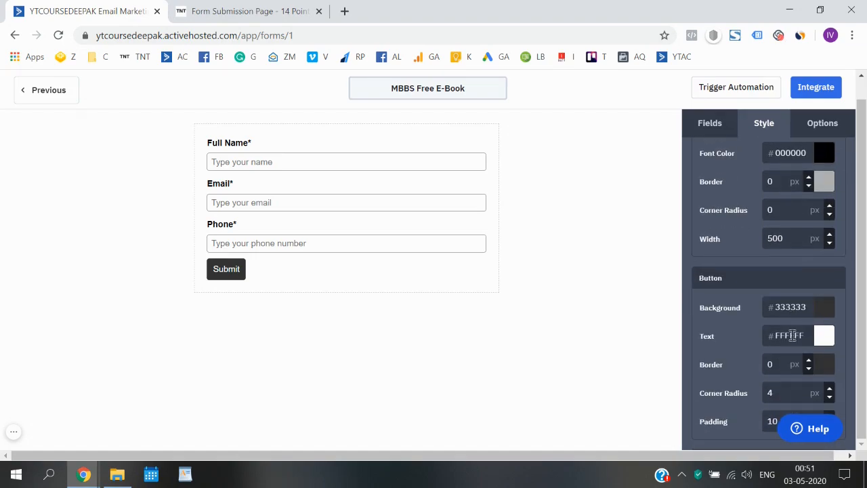
pyautogui.scroll(-1, 791, 335)
pyautogui.scroll(-7, 792, 334)
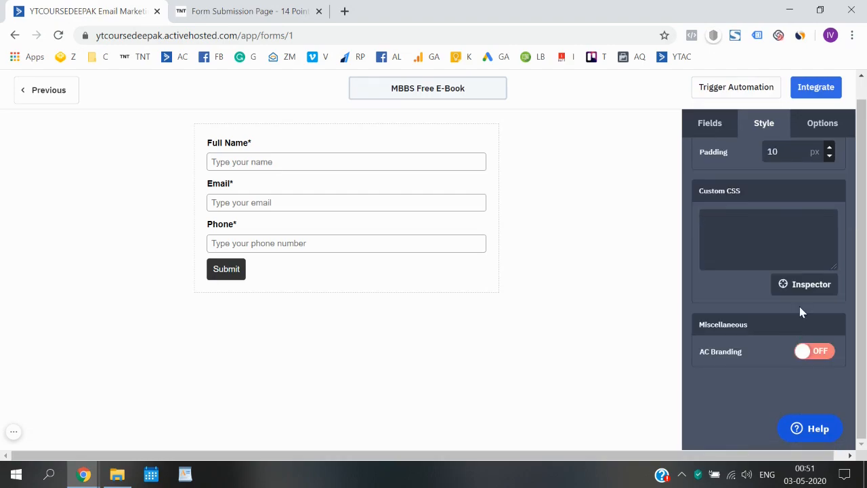
pyautogui.scroll(5, 801, 309)
pyautogui.scroll(-5, 800, 306)
pyautogui.scroll(8, 819, 349)
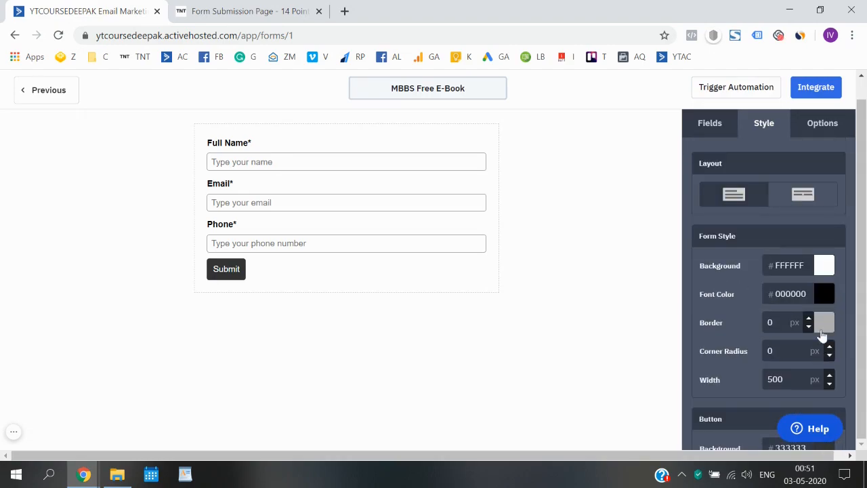
# Open the form's Options and close the add-action window without changes.
pyautogui.click(822, 129)
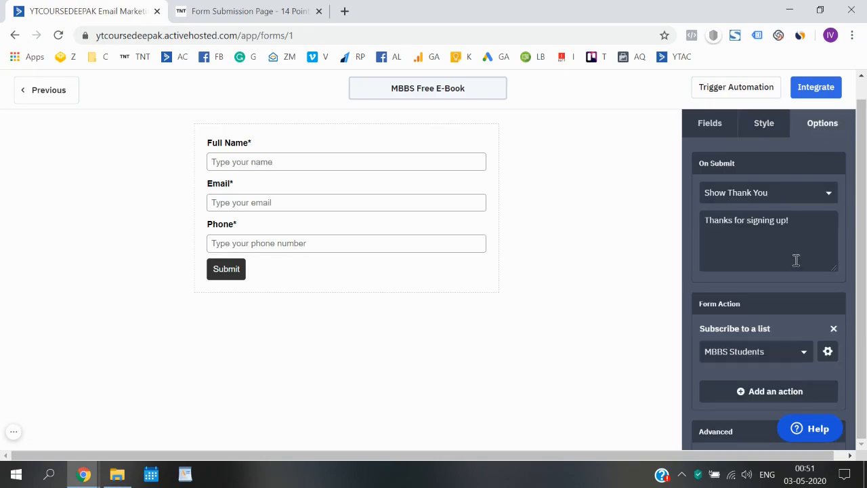
pyautogui.scroll(-2, 793, 261)
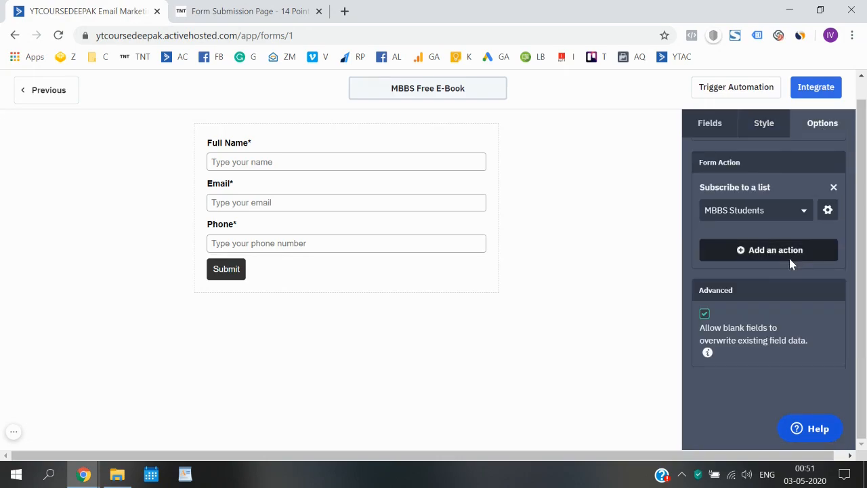
pyautogui.click(788, 258)
pyautogui.click(591, 123)
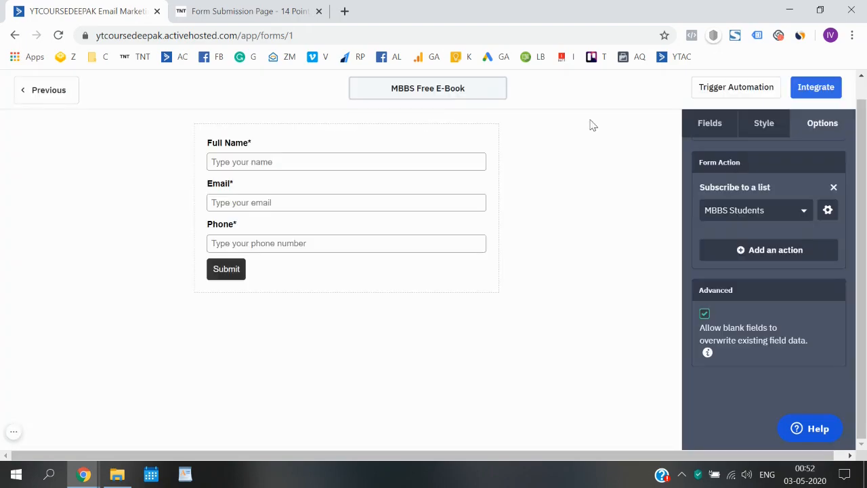
pyautogui.scroll(2, 746, 195)
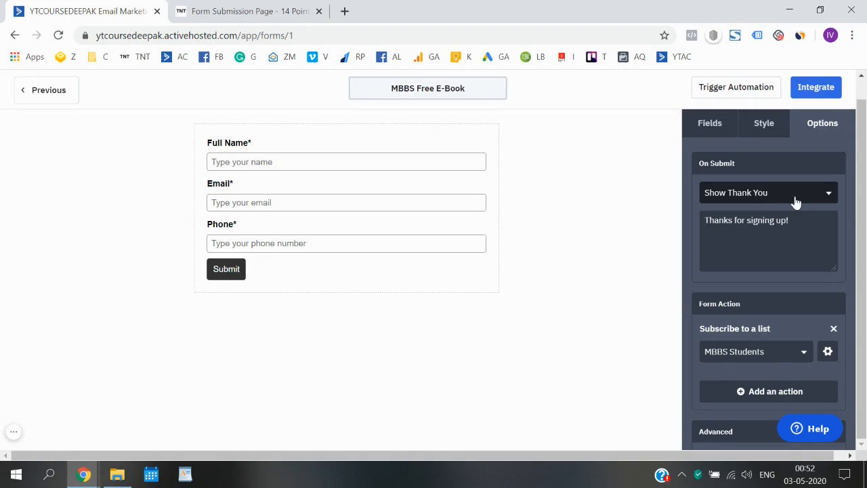
# Change On Submit from Show Thank You to Open URL, then return to the Think N Thrive page.
pyautogui.click(794, 198)
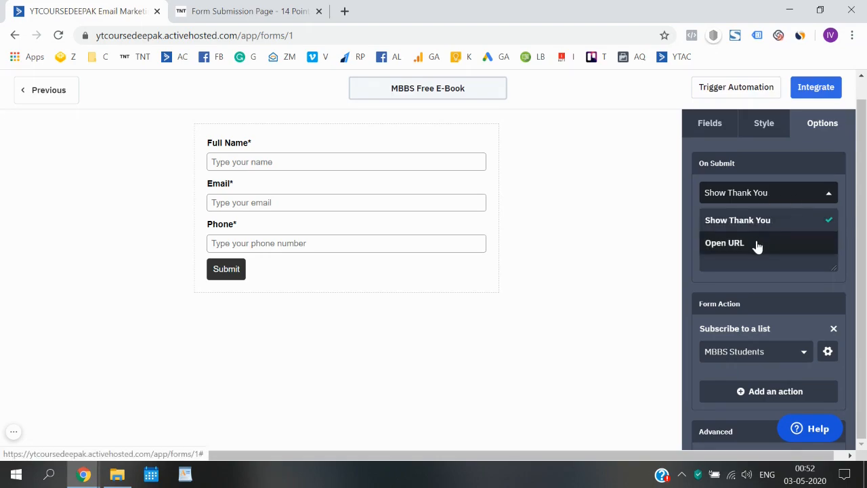
pyautogui.click(816, 182)
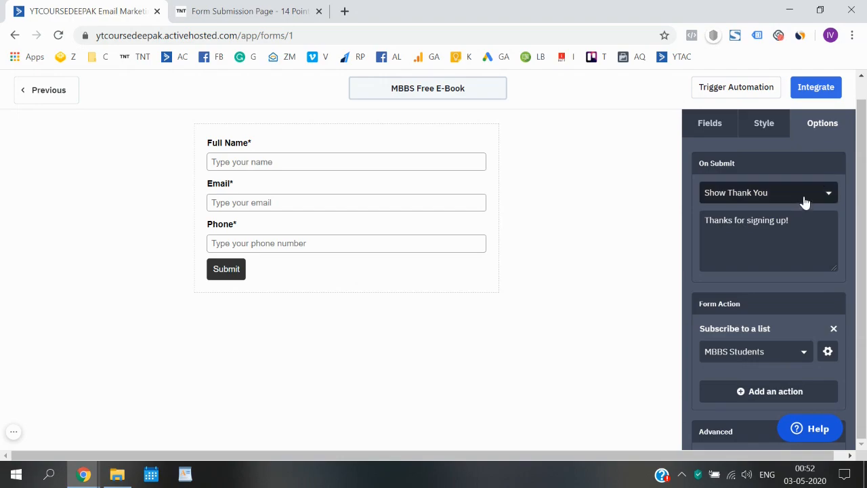
pyautogui.click(801, 196)
pyautogui.click(781, 242)
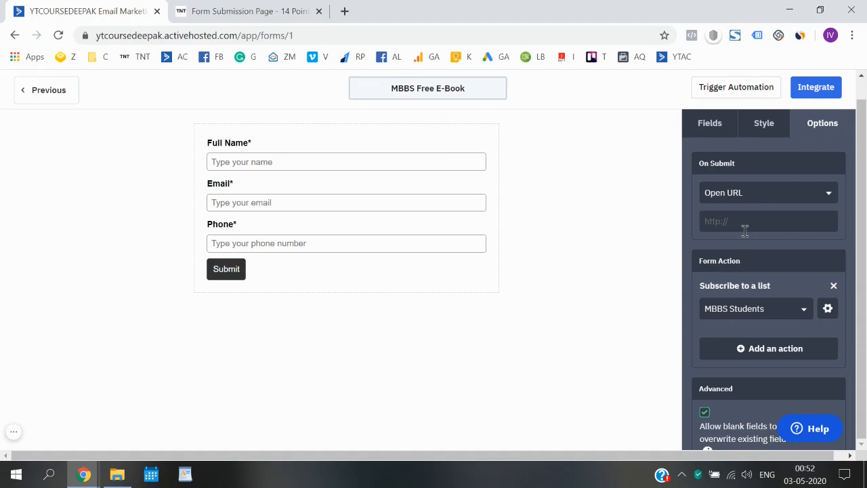
pyautogui.click(234, 9)
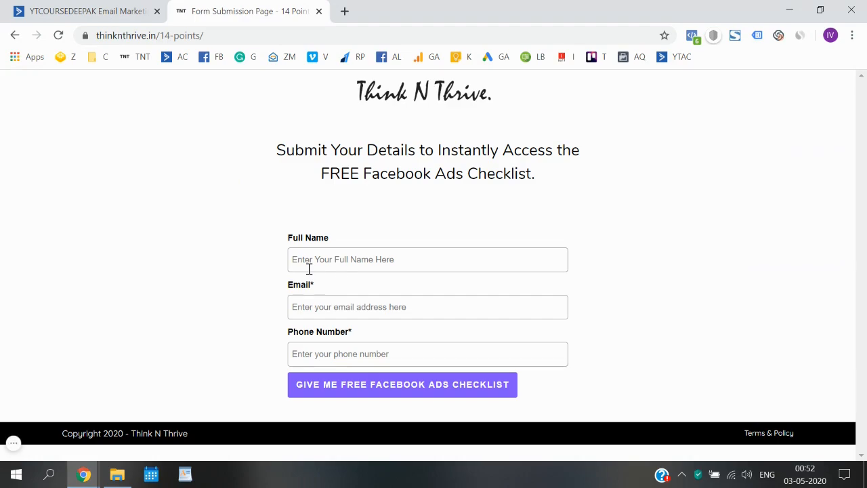
# Fill the sign-up form with a test name, a test e-mail and phone 'sasasas'.
pyautogui.click(311, 268)
pyautogui.write('ads')
pyautogui.click(321, 308)
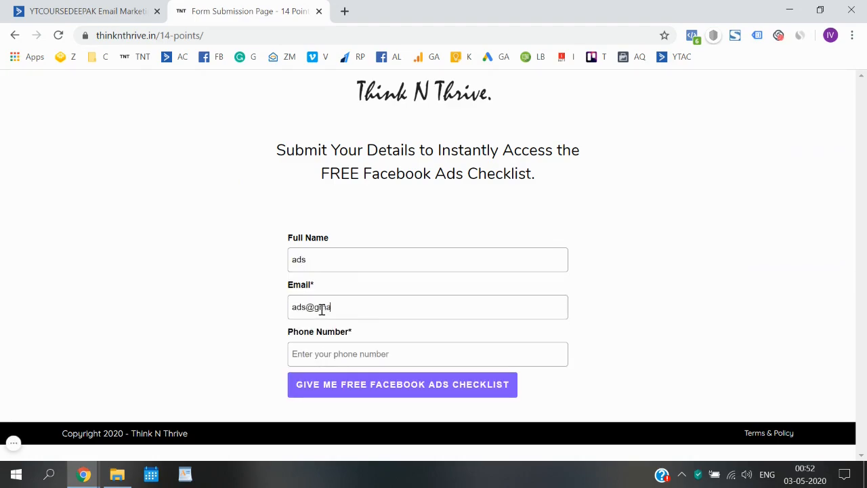
pyautogui.press('Tab')
pyautogui.write('sasasas')
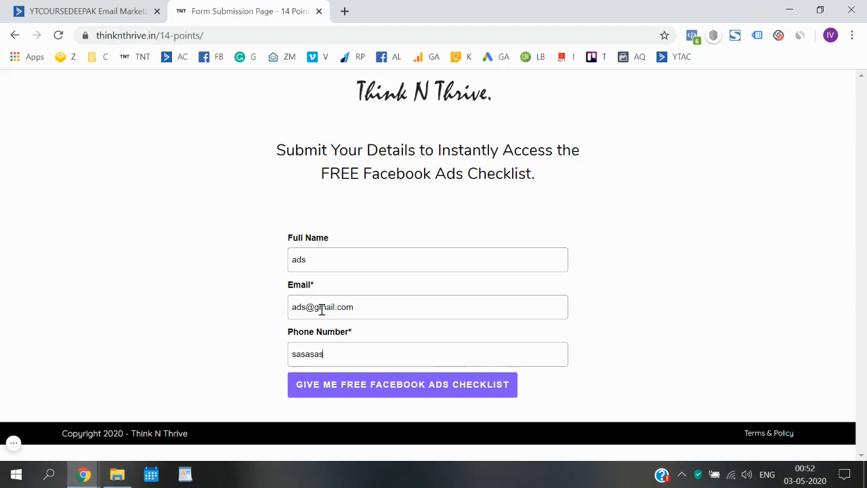
# Submit the test entry, select the thanks-14 page URL, and return to ActiveCampaign.
pyautogui.click(346, 384)
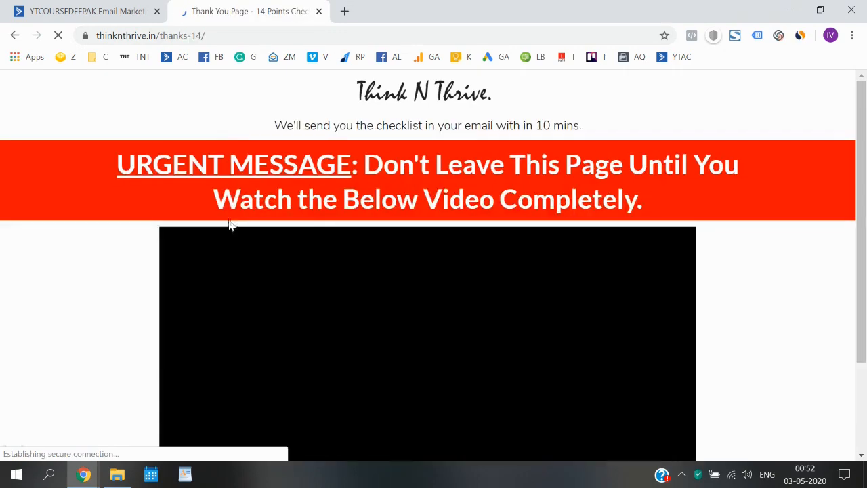
pyautogui.click(231, 33)
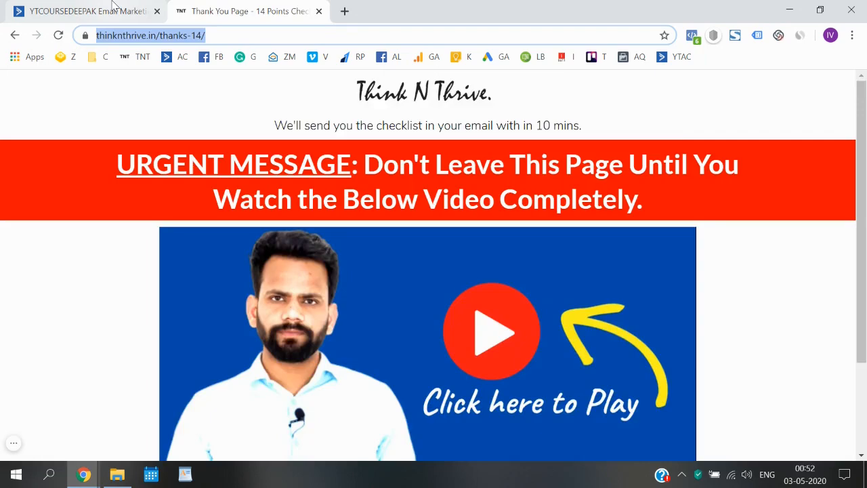
pyautogui.click(88, 11)
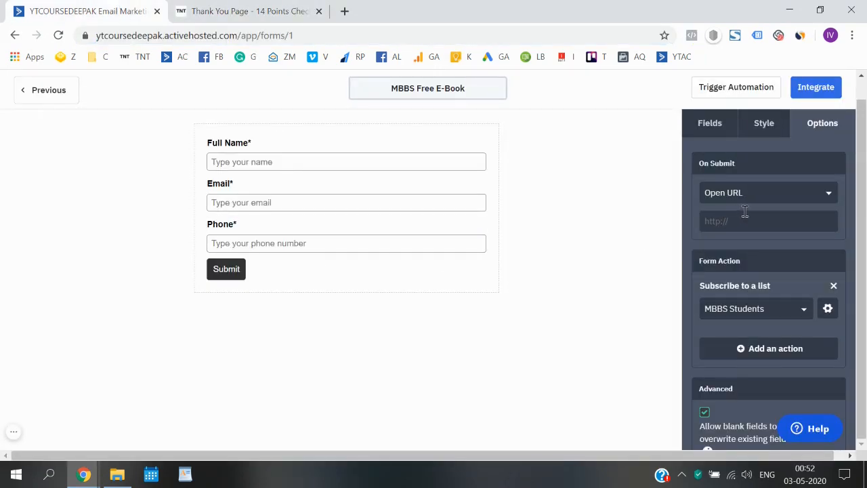
# Switch Opt-in Confirmation to OFF for the MBBS Students subscribe action and save the action settings.
pyautogui.moveTo(745, 229); pyautogui.dragTo(682, 230)
pyautogui.scroll(-2, 733, 223)
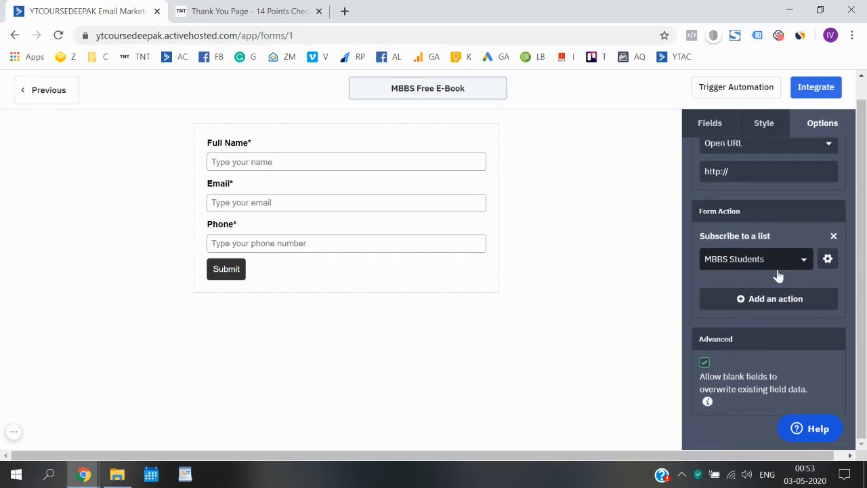
pyautogui.click(826, 262)
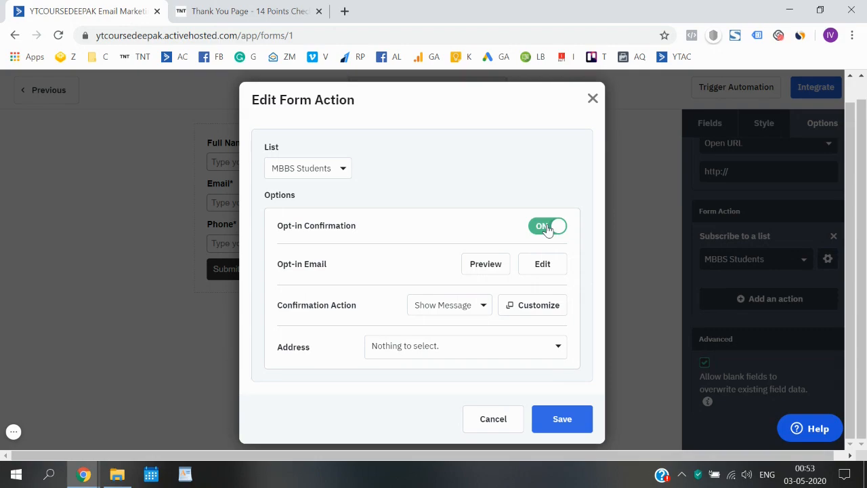
pyautogui.click(548, 227)
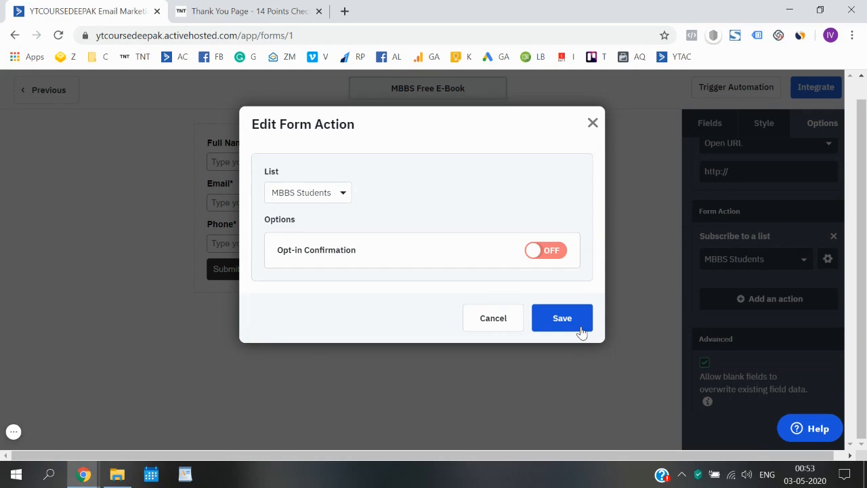
pyautogui.click(552, 250)
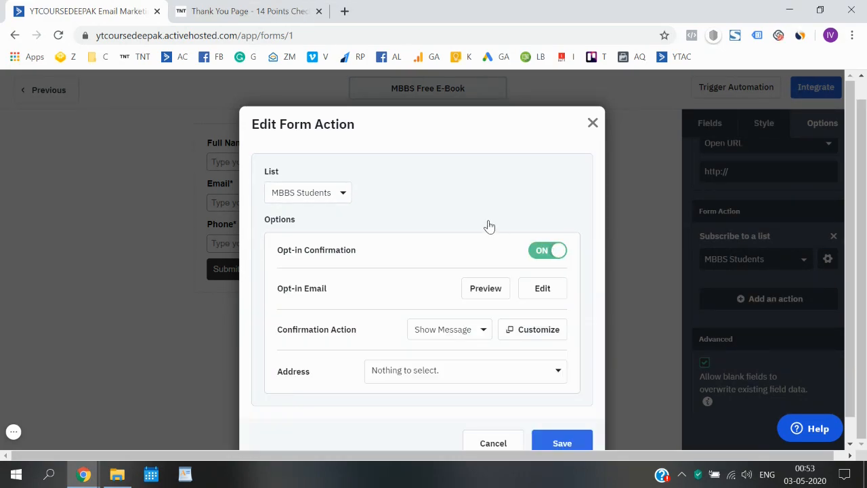
pyautogui.click(552, 249)
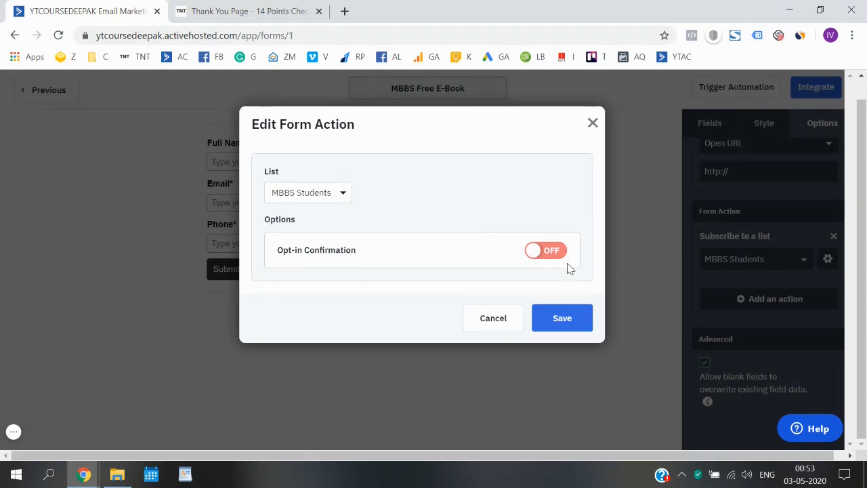
pyautogui.click(563, 328)
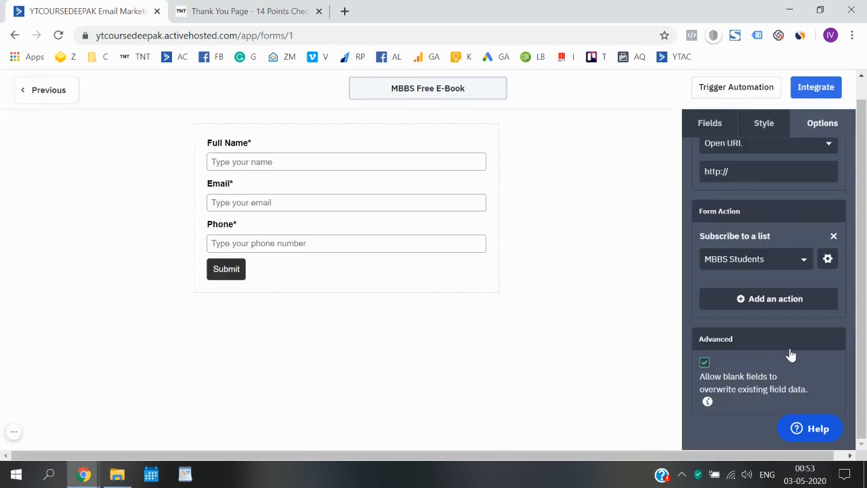
# Stop blank fields from overwriting existing contact data, then browse the standard and custom field lists.
pyautogui.click(704, 363)
pyautogui.scroll(1, 710, 371)
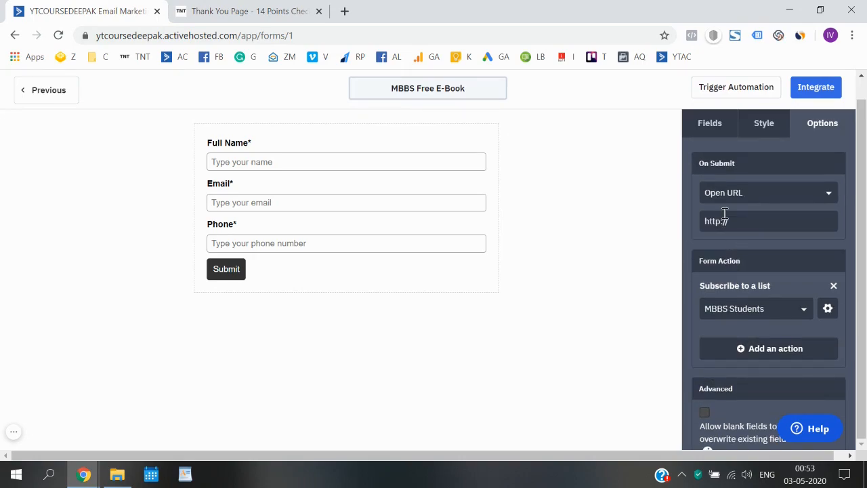
pyautogui.click(710, 122)
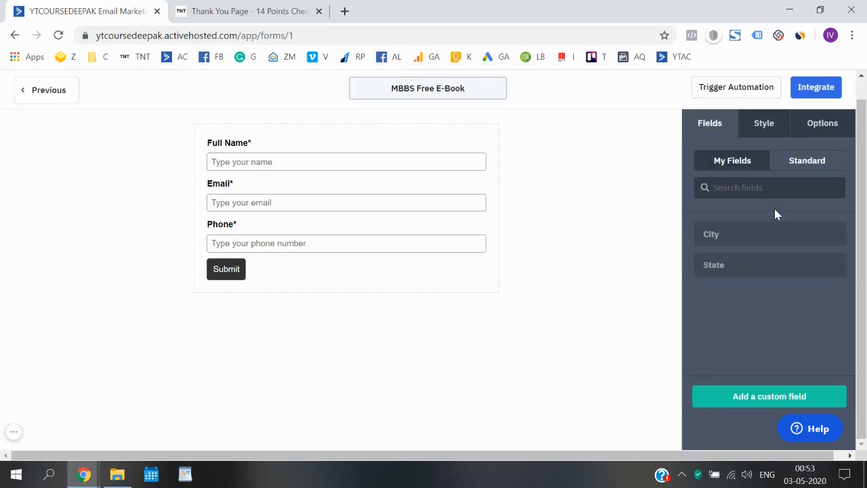
pyautogui.click(801, 175)
pyautogui.scroll(-3, 758, 325)
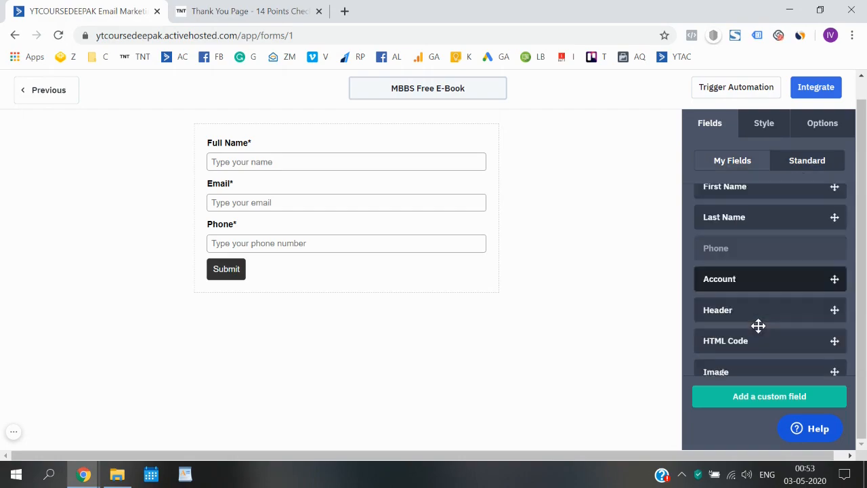
pyautogui.scroll(3, 758, 271)
pyautogui.click(731, 172)
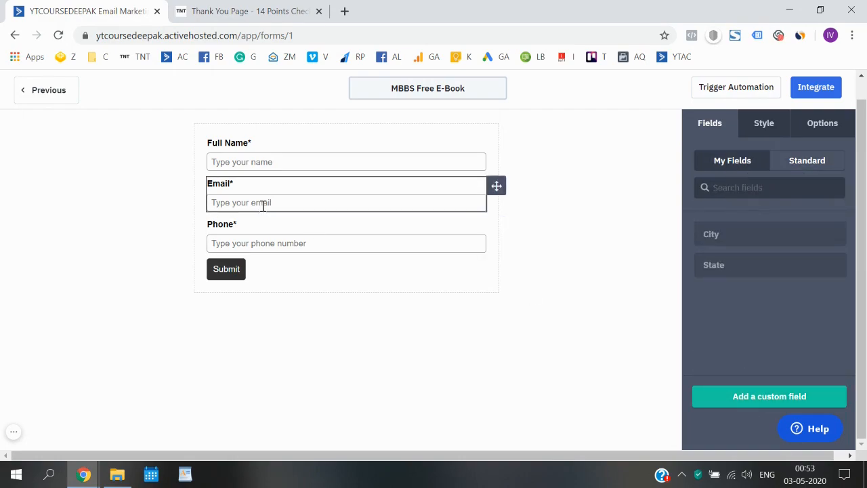
# In the form's Style settings, increase the Submit button's border width.
pyautogui.click(756, 124)
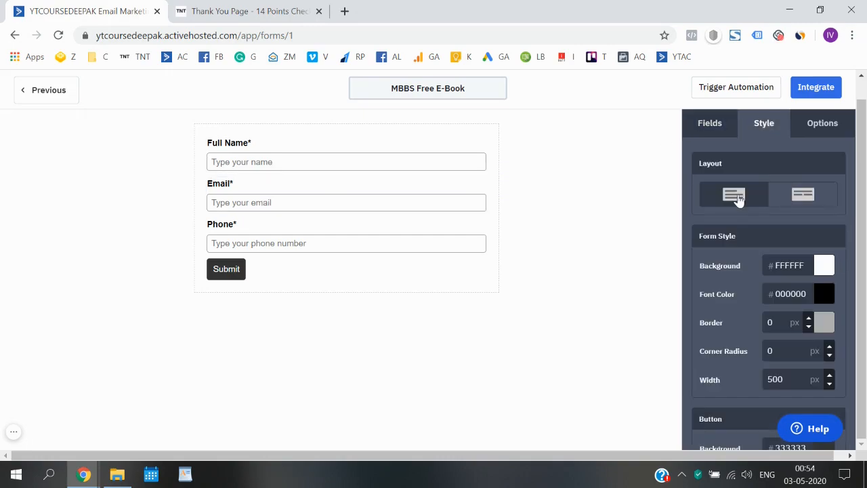
pyautogui.scroll(-1, 737, 264)
pyautogui.scroll(-3, 738, 260)
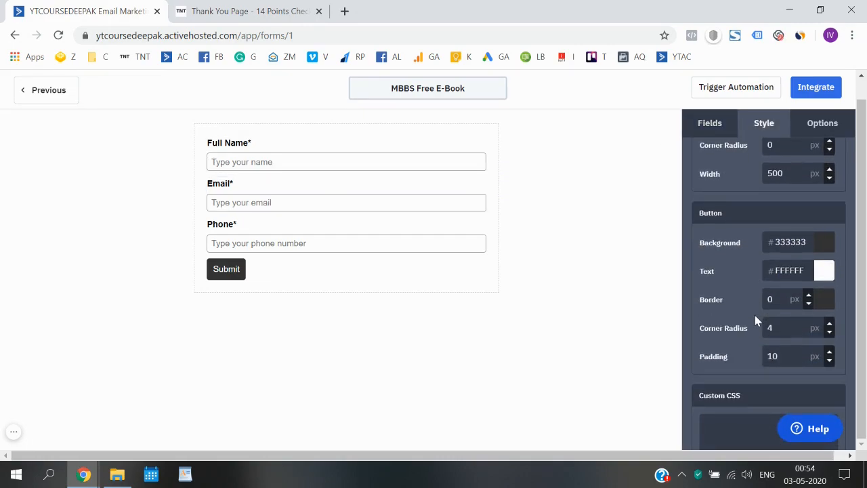
pyautogui.scroll(-1, 779, 308)
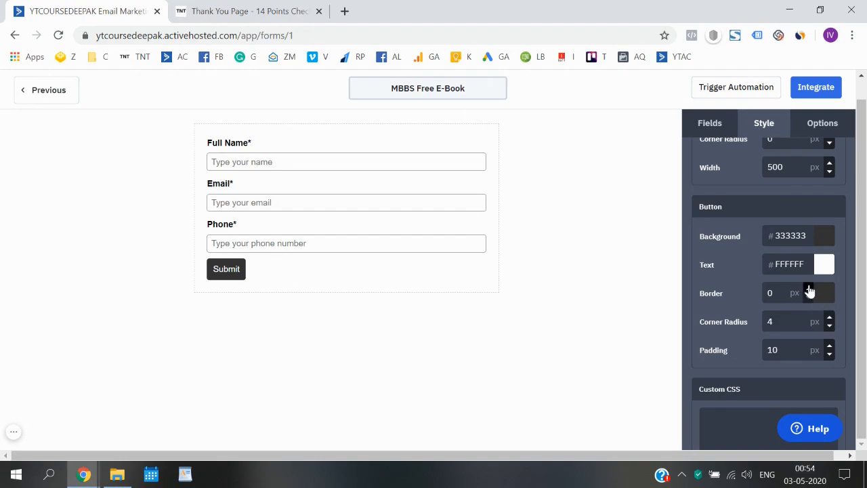
pyautogui.click(808, 290)
pyautogui.click(808, 289)
pyautogui.click(808, 289)
pyautogui.click(808, 289)
pyautogui.click(807, 290)
pyautogui.click(807, 289)
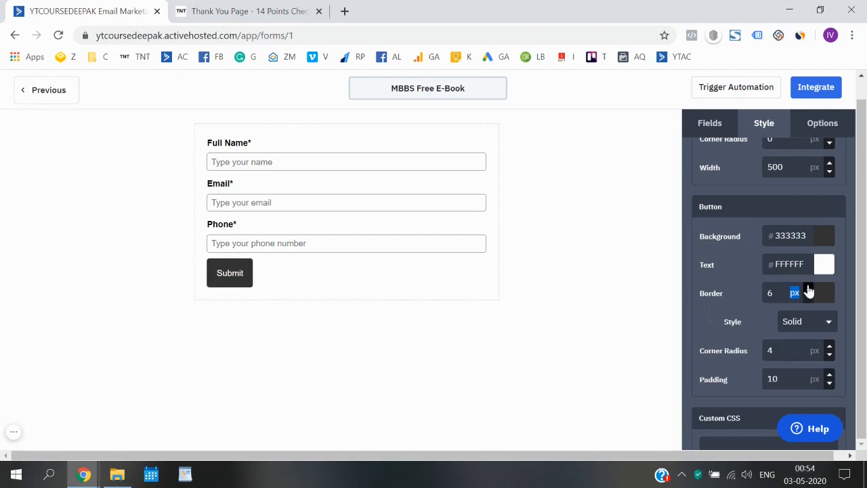
pyautogui.click(808, 289)
pyautogui.click(808, 289)
pyautogui.click(808, 289)
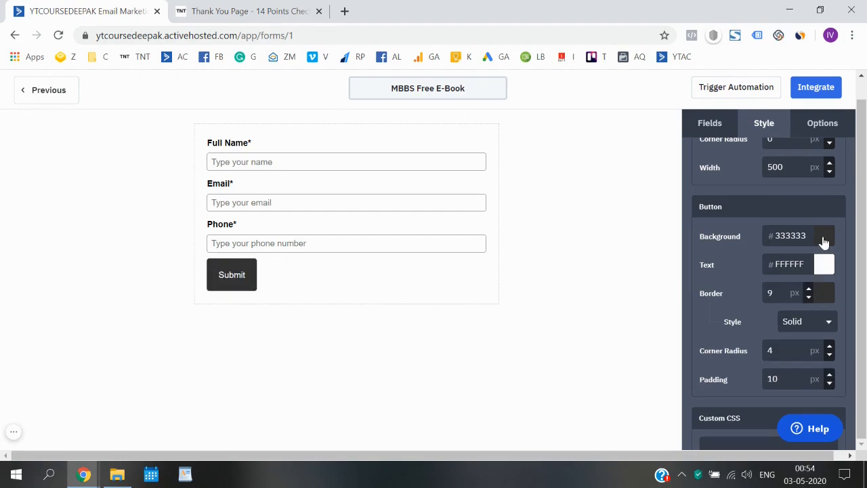
# Set the Submit button background colour to blue 0C2EF0.
pyautogui.click(822, 238)
pyautogui.click(828, 286)
pyautogui.moveTo(828, 286)
pyautogui.mouseDown()
pyautogui.moveTo(828, 335)
pyautogui.moveTo(828, 321)
pyautogui.moveTo(828, 329)
pyautogui.moveTo(712, 283)
pyautogui.moveTo(732, 259)
pyautogui.moveTo(817, 259)
pyautogui.mouseUp()
pyautogui.click(732, 261)
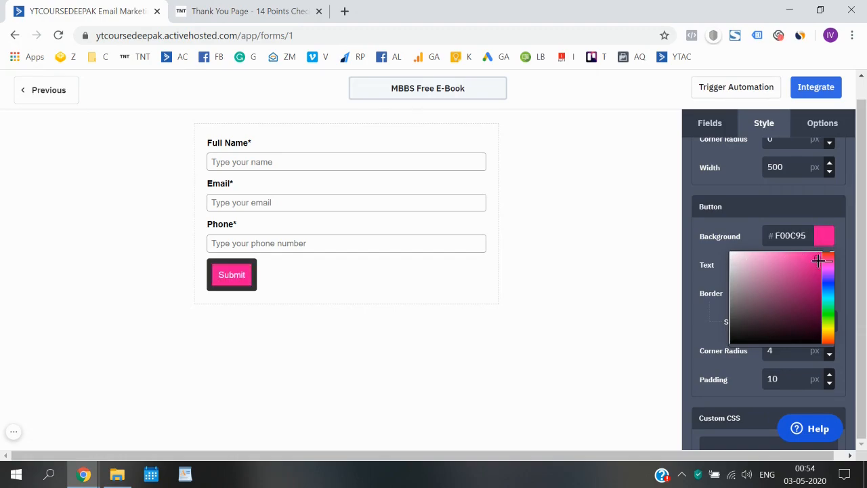
pyautogui.click(830, 257)
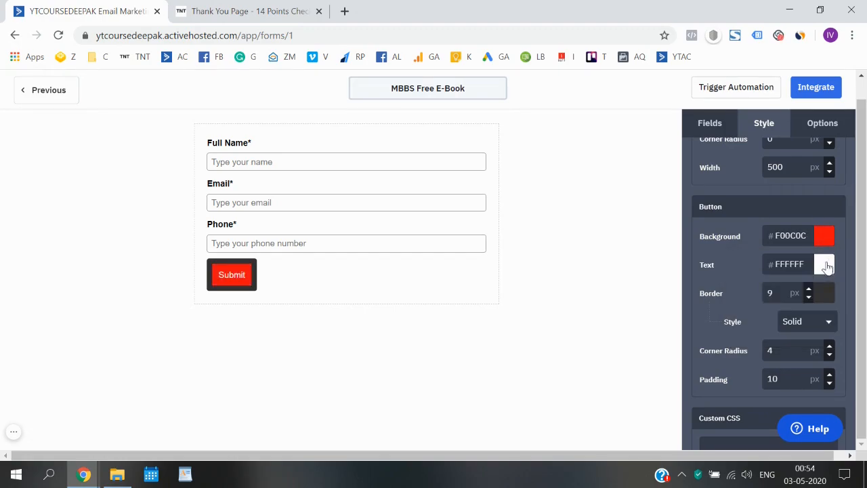
pyautogui.click(827, 248)
pyautogui.moveTo(828, 281)
pyautogui.mouseDown()
pyautogui.moveTo(828, 315)
pyautogui.moveTo(828, 285)
pyautogui.mouseUp()
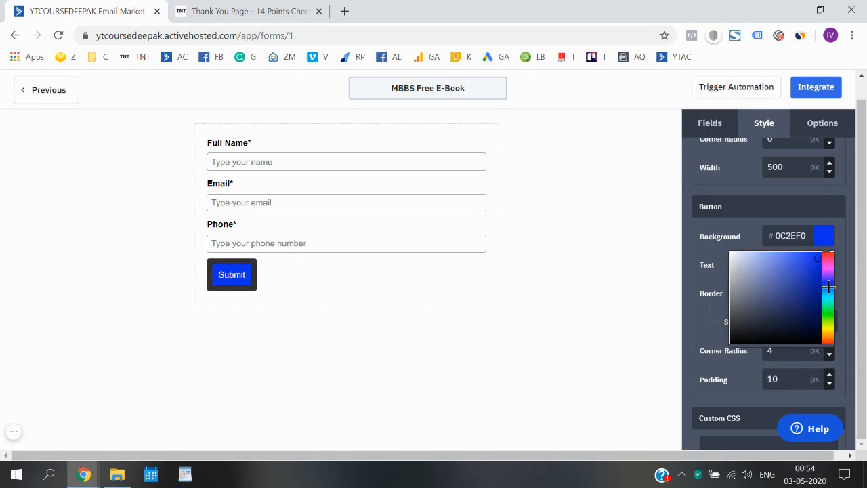
pyautogui.click(690, 340)
# Set the Submit button border to 0 and padding to 20 px, and adjust its corner radius.
pyautogui.click(808, 296)
pyautogui.click(807, 296)
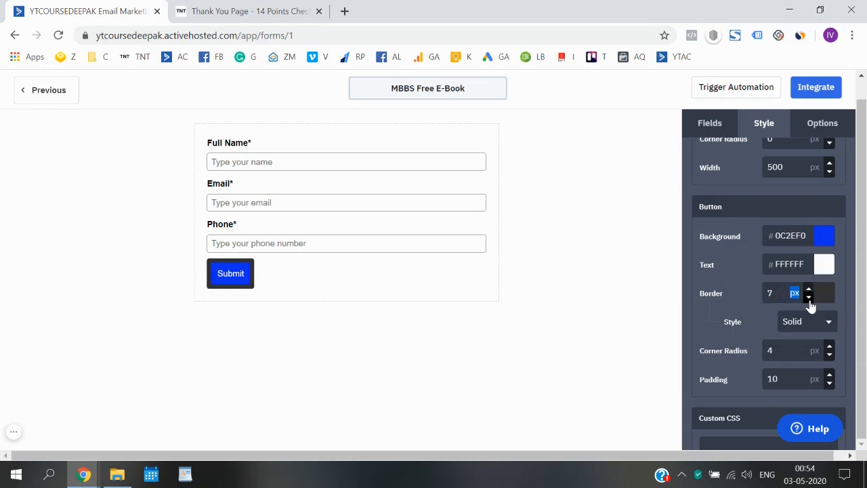
pyautogui.click(807, 296)
pyautogui.click(808, 296)
pyautogui.click(808, 296)
pyautogui.click(808, 297)
pyautogui.click(807, 297)
pyautogui.click(808, 297)
pyautogui.click(807, 296)
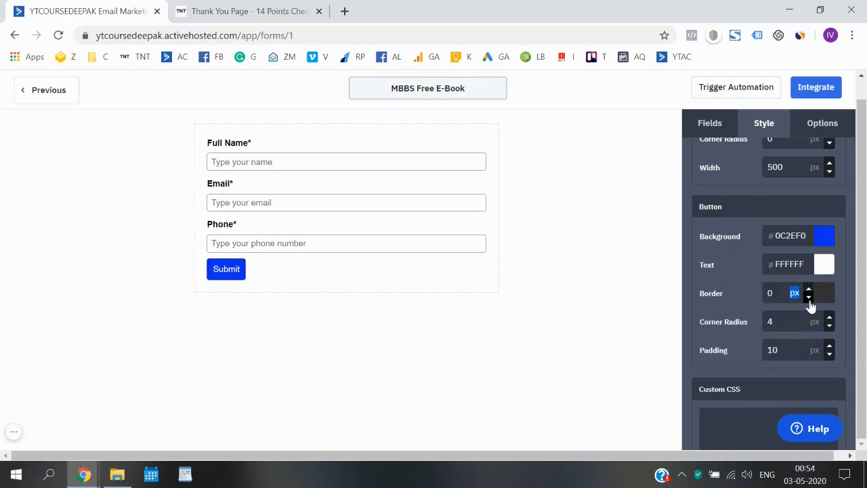
pyautogui.click(829, 318)
pyautogui.click(829, 317)
pyautogui.click(829, 318)
pyautogui.click(829, 318)
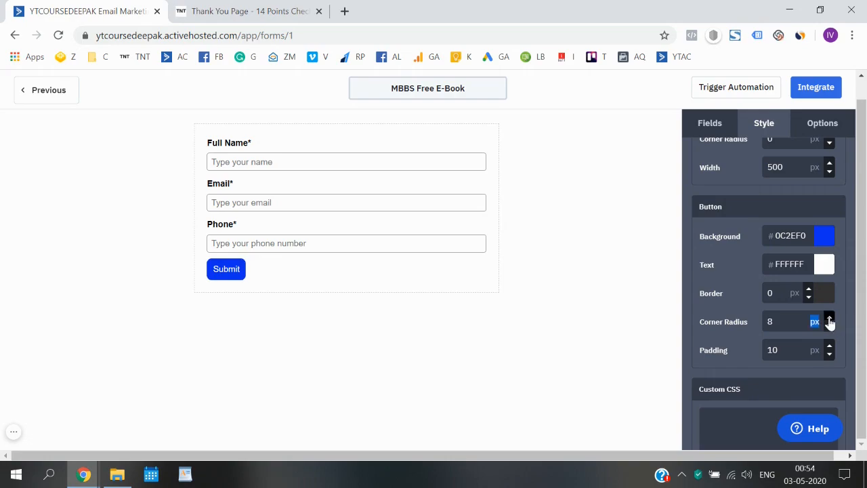
pyautogui.click(829, 317)
pyautogui.click(829, 317)
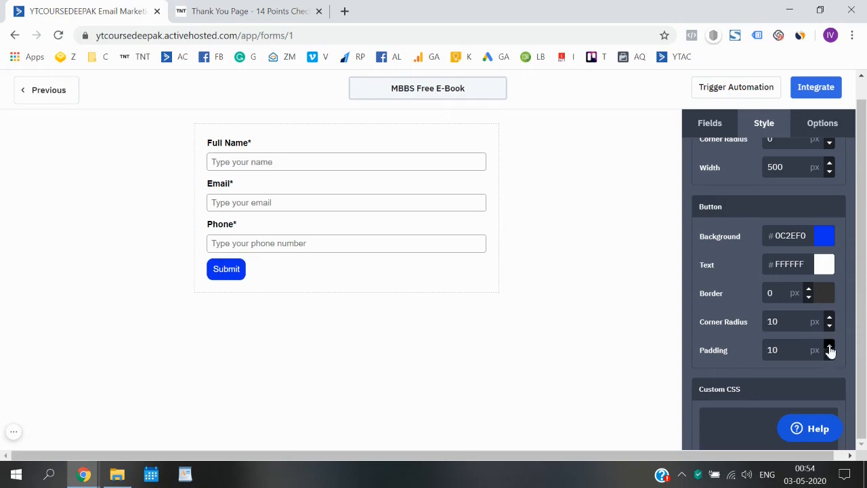
pyautogui.click(828, 346)
pyautogui.click(829, 347)
pyautogui.click(829, 346)
pyautogui.click(829, 346)
pyautogui.click(829, 347)
pyautogui.click(828, 346)
pyautogui.click(829, 347)
pyautogui.click(828, 347)
pyautogui.click(829, 347)
pyautogui.click(829, 347)
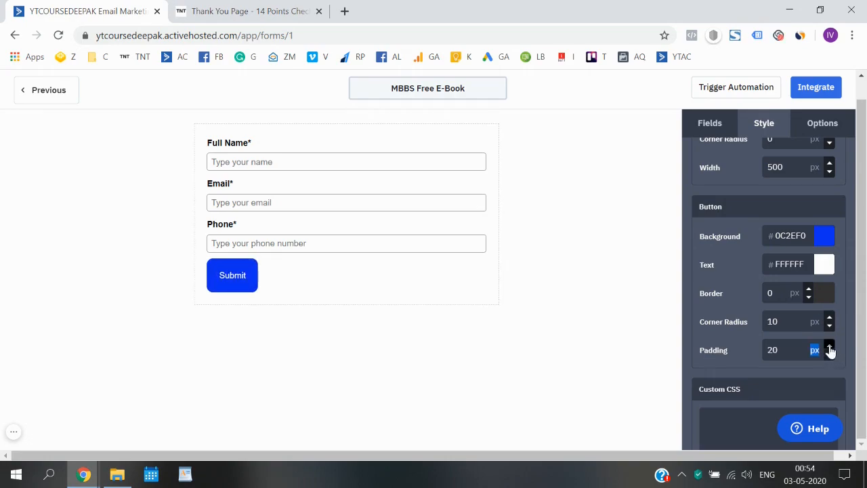
pyautogui.click(829, 326)
pyautogui.click(829, 326)
pyautogui.click(829, 326)
pyautogui.click(829, 326)
pyautogui.click(829, 326)
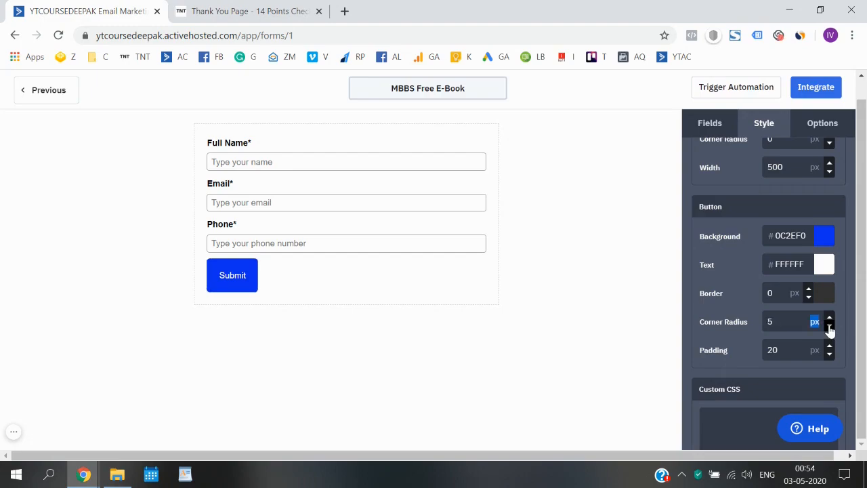
pyautogui.click(829, 326)
pyautogui.click(828, 325)
pyautogui.scroll(3, 757, 170)
pyautogui.click(816, 128)
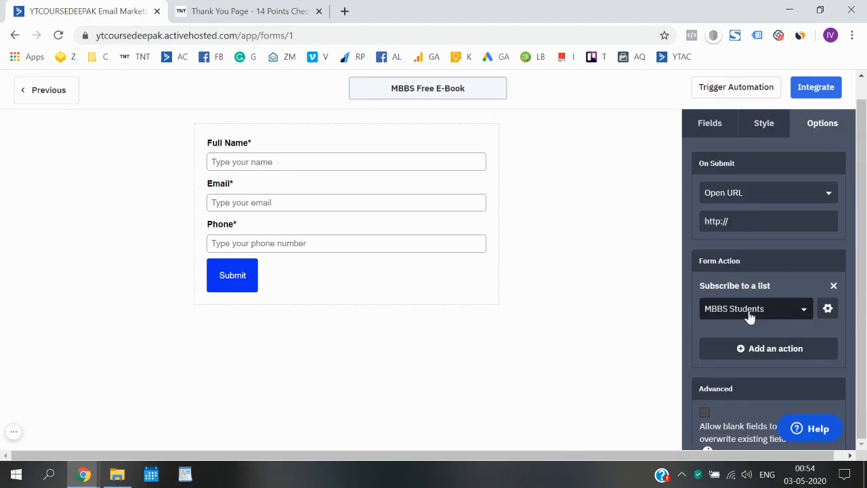
# Select the Simple Embed code under Integrate, then save and exit the MBBS Free E-Book form.
pyautogui.scroll(-2, 750, 313)
pyautogui.scroll(2, 750, 313)
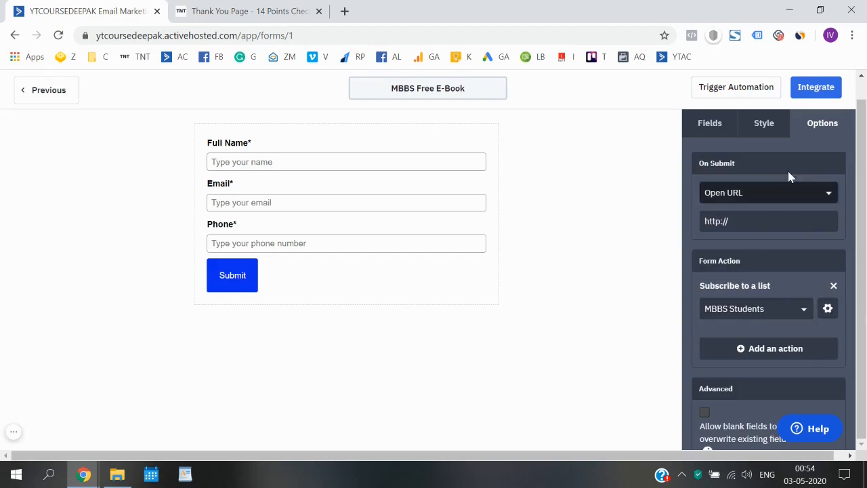
pyautogui.click(817, 90)
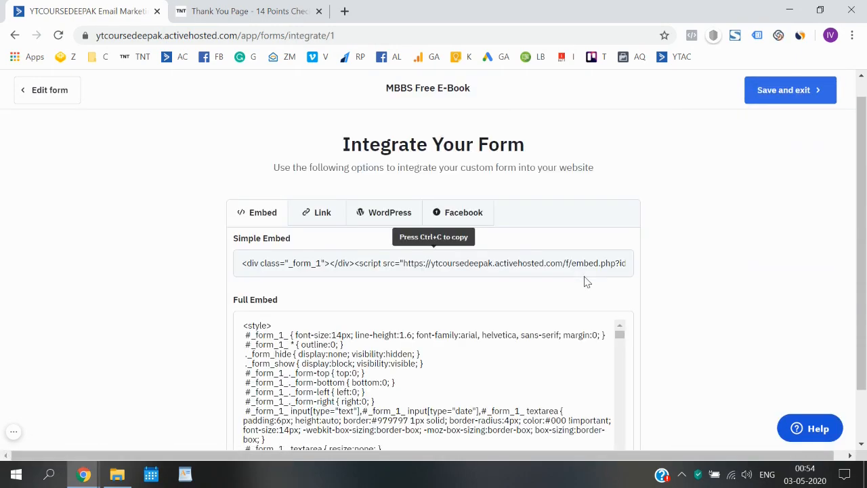
pyautogui.scroll(-1, 103, 323)
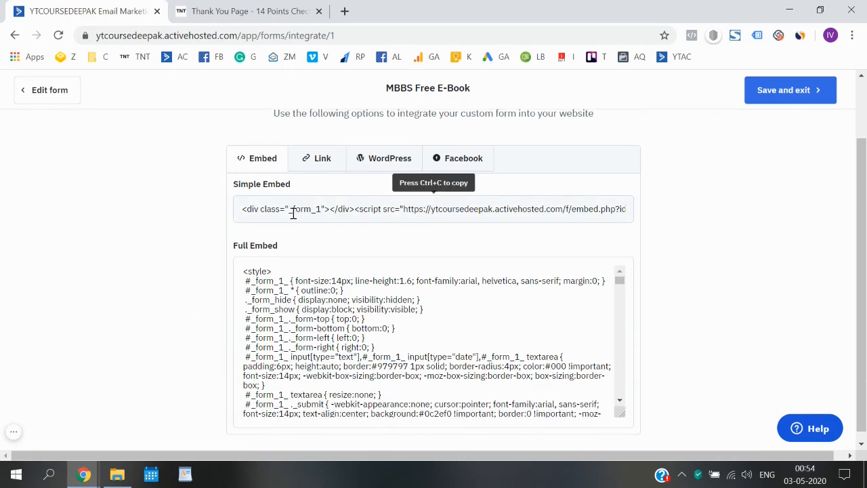
pyautogui.click(292, 213)
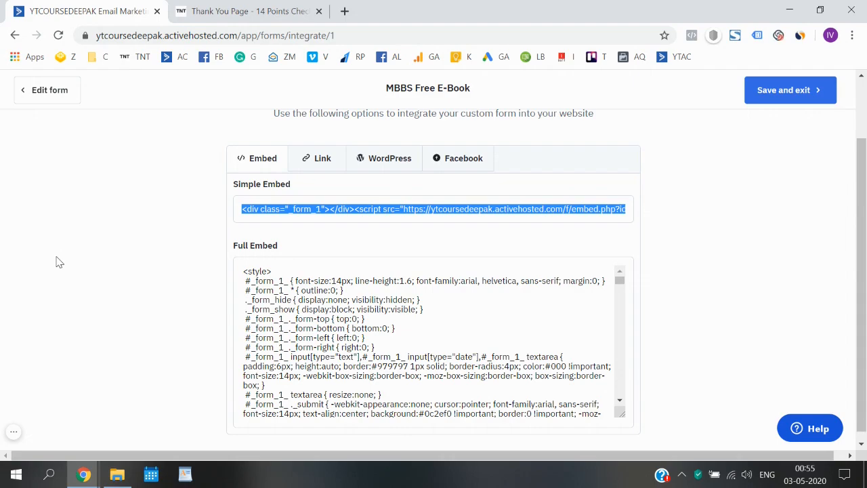
pyautogui.scroll(2, 184, 229)
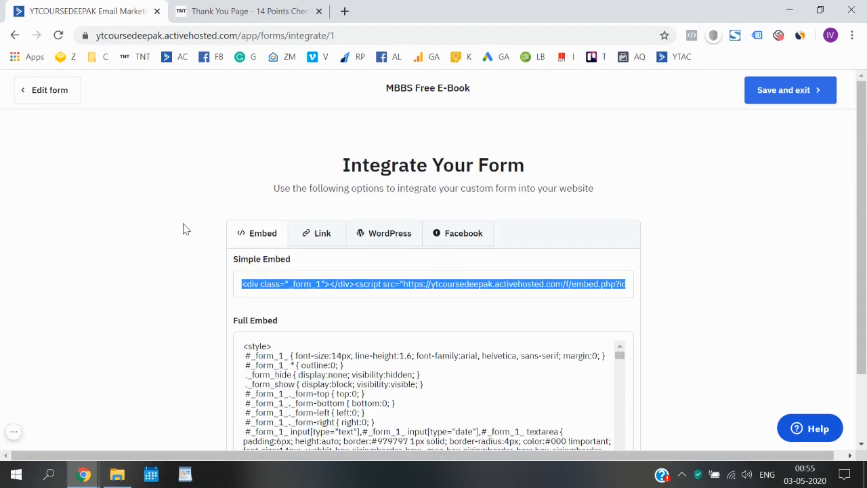
pyautogui.click(783, 105)
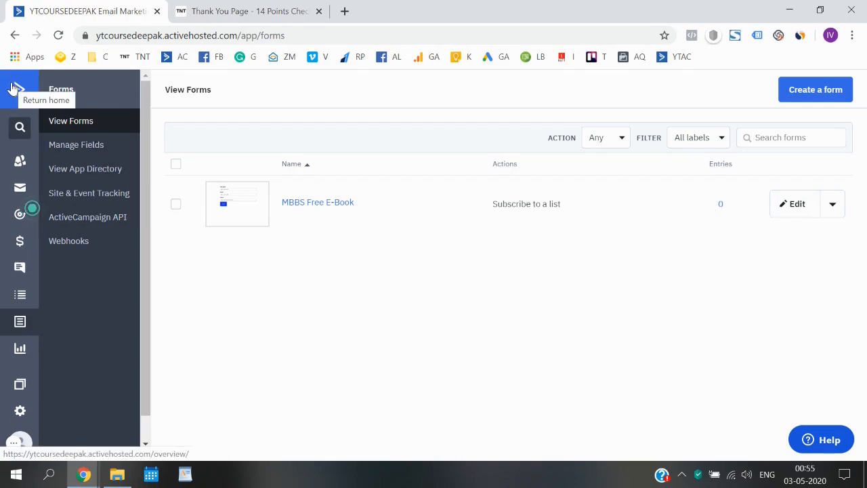
pyautogui.click(19, 93)
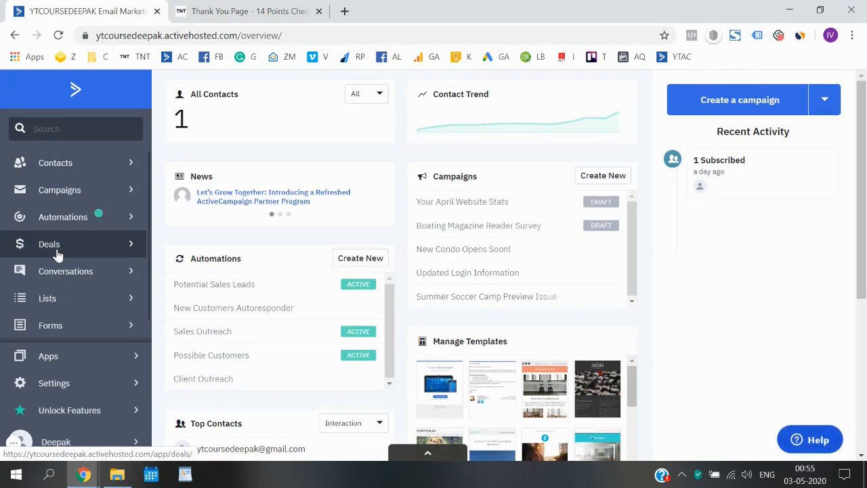
pyautogui.scroll(-1, 68, 308)
pyautogui.click(73, 314)
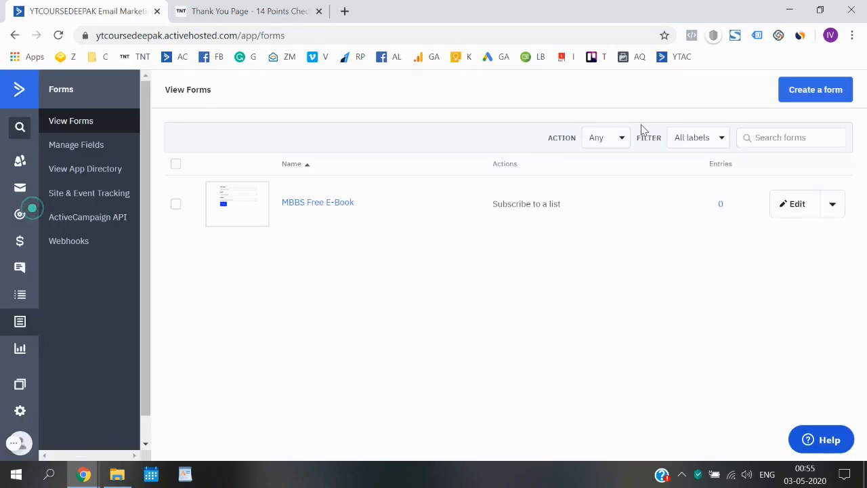
pyautogui.click(825, 91)
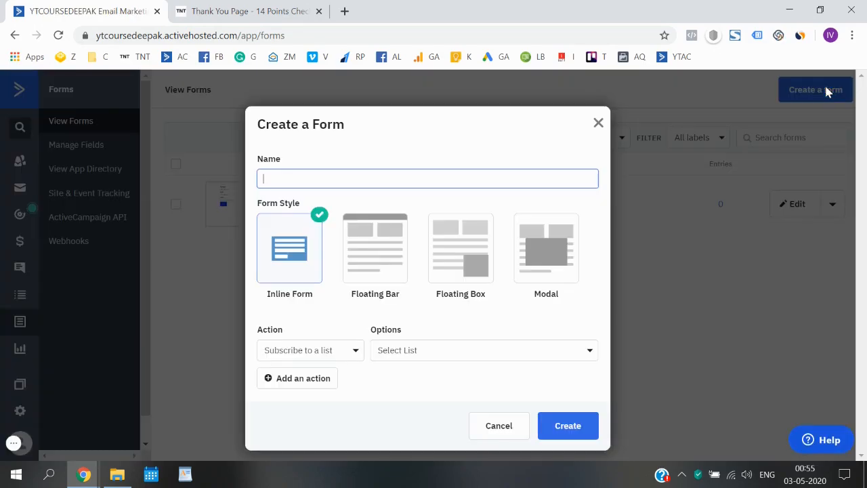
pyautogui.click(599, 123)
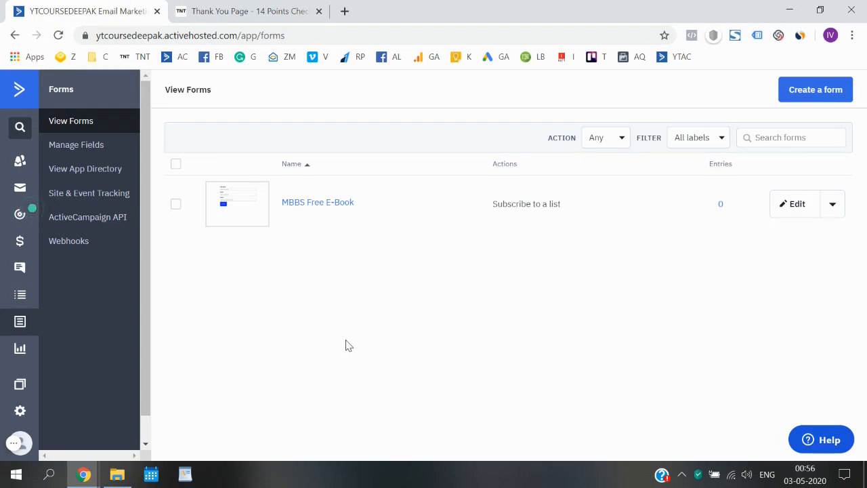
pyautogui.click(14, 443)
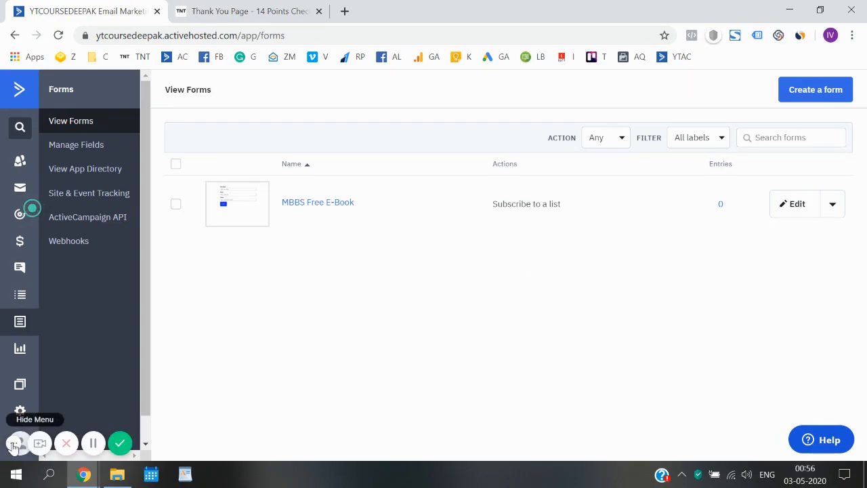